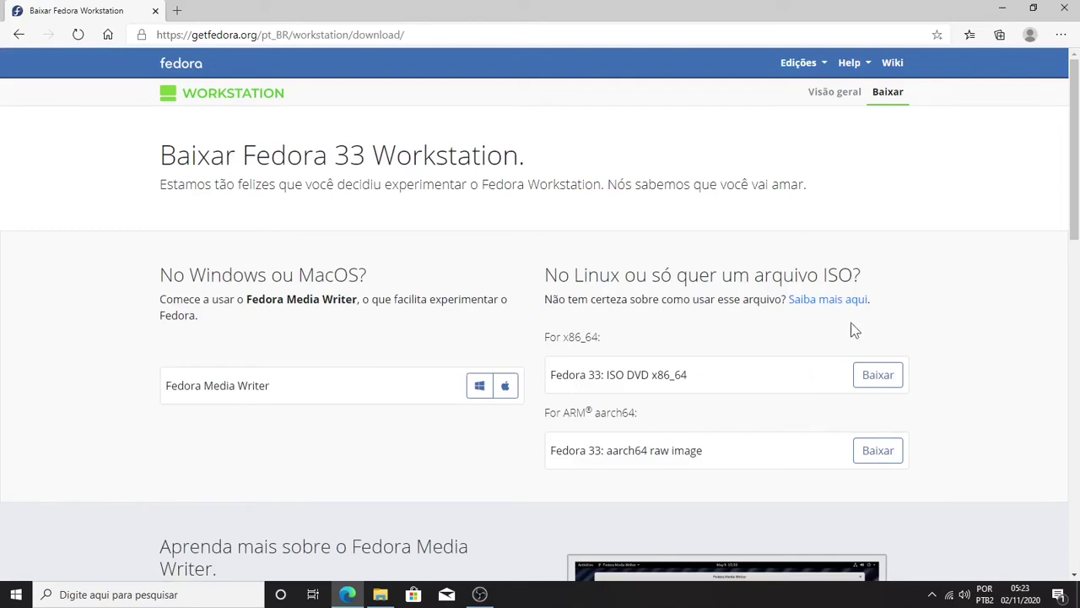
Download the Fedora 33 ISO DVD x86_64 image and save it in the Downloads folder.
click(880, 382)
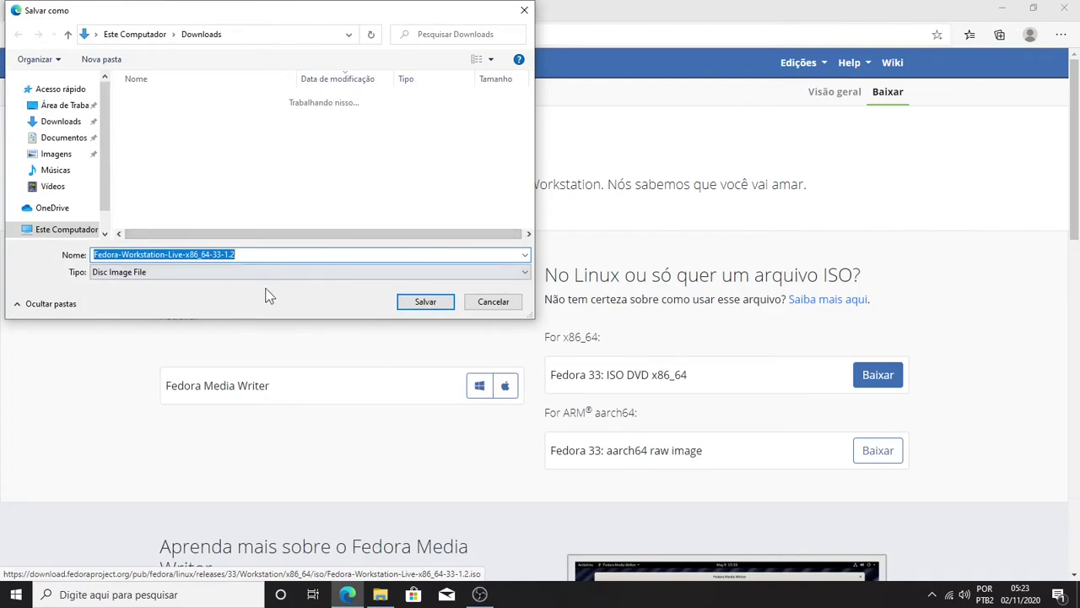
click(432, 303)
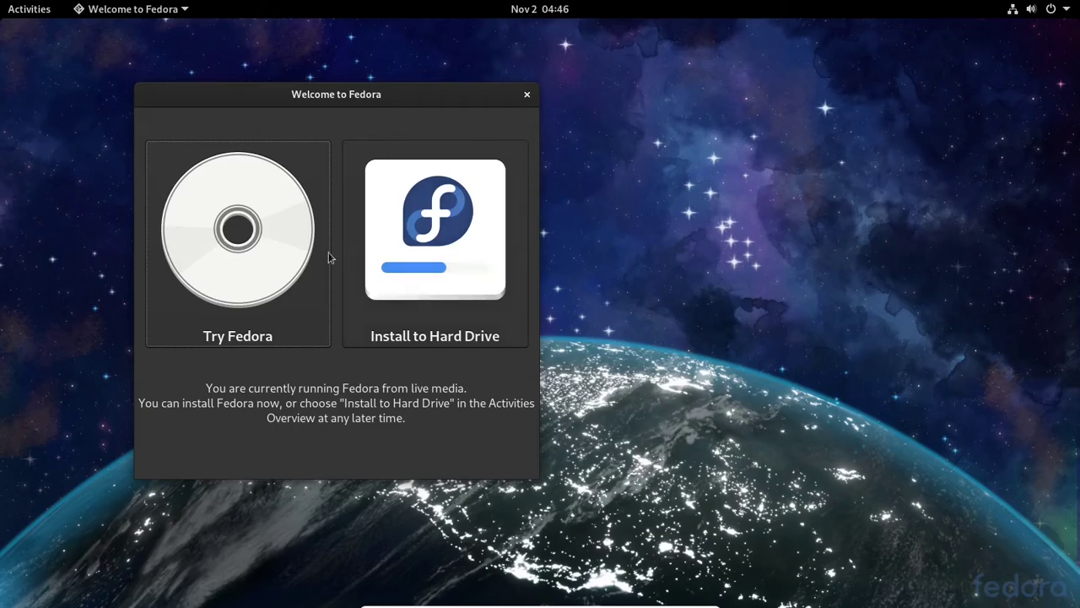
Choose to try Fedora from the live media and close the welcome window.
mouse_move(380, 103)
mouse_down()
mouse_move(734, 296)
mouse_move(564, 124)
mouse_move(207, 264)
mouse_move(157, 383)
mouse_move(404, 237)
mouse_move(583, 55)
mouse_move(397, 104)
mouse_up()
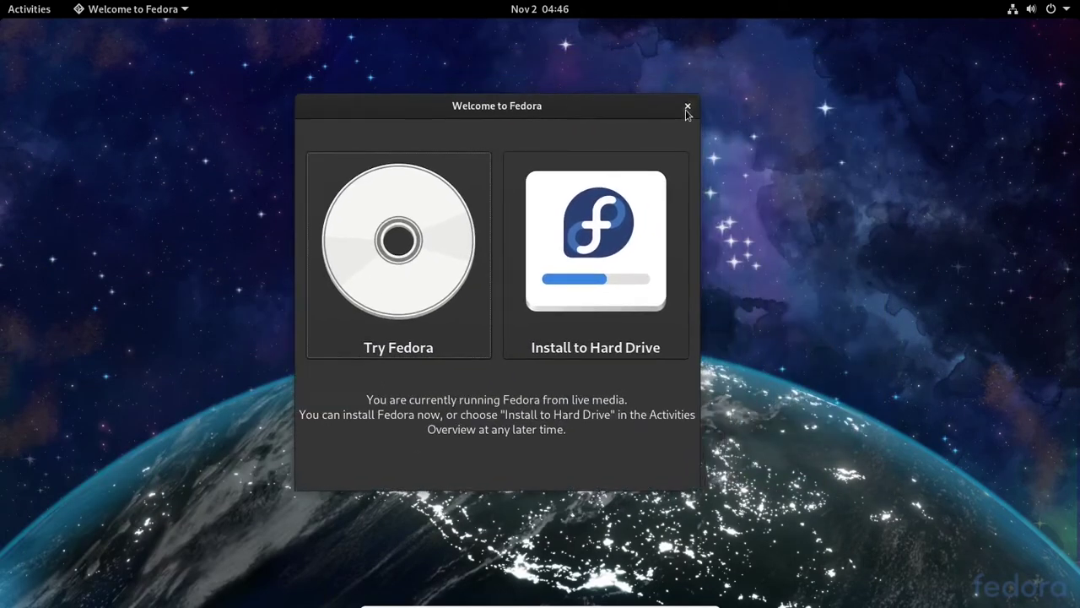
click(373, 290)
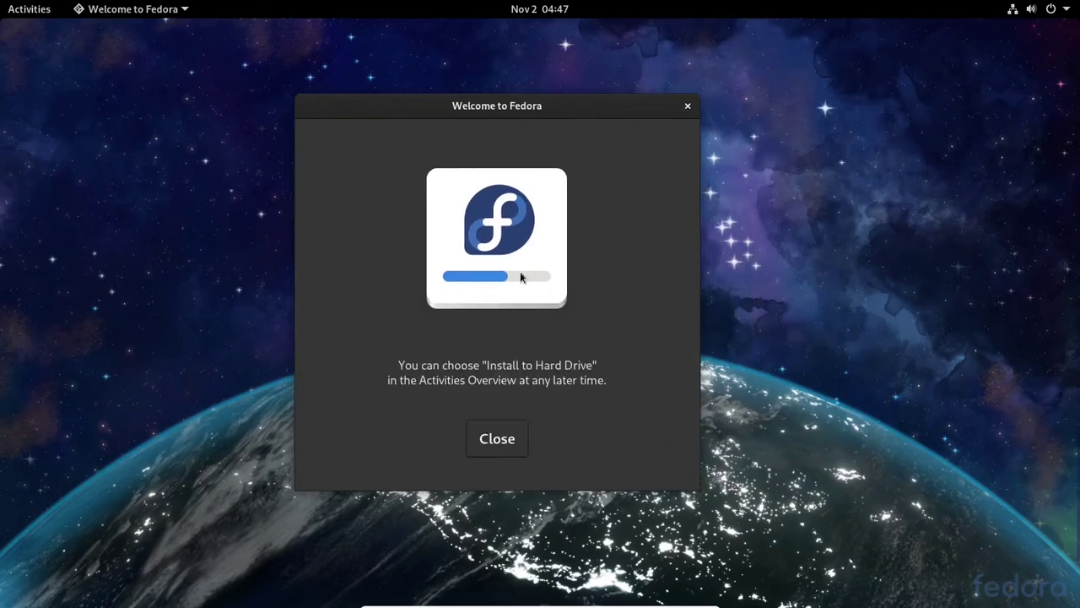
click(496, 441)
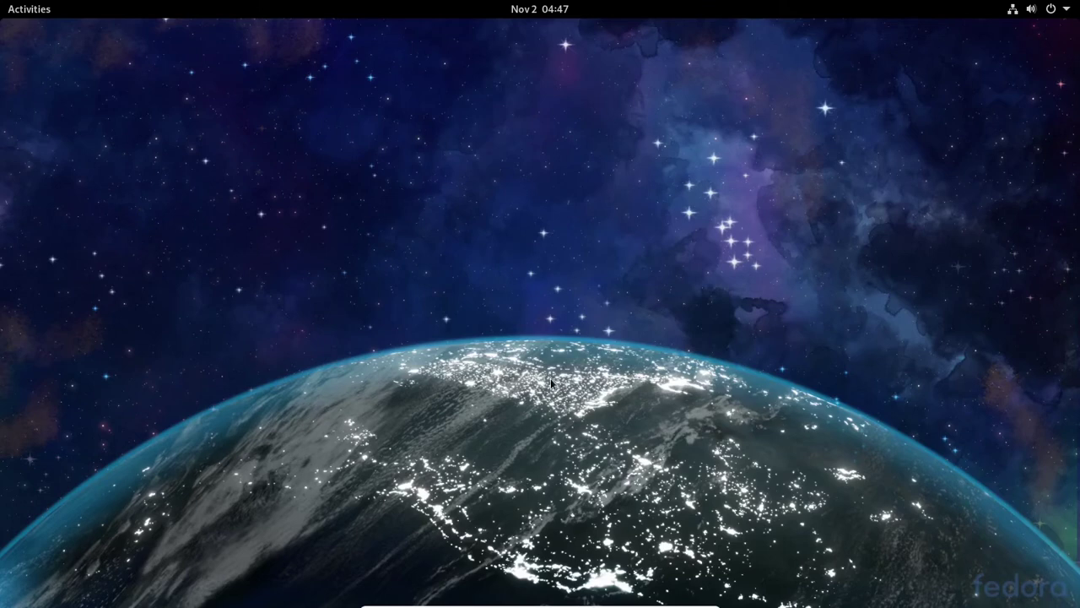
Launch the hard drive installer and continue with Português (Brasil) as the installation language.
click(28, 17)
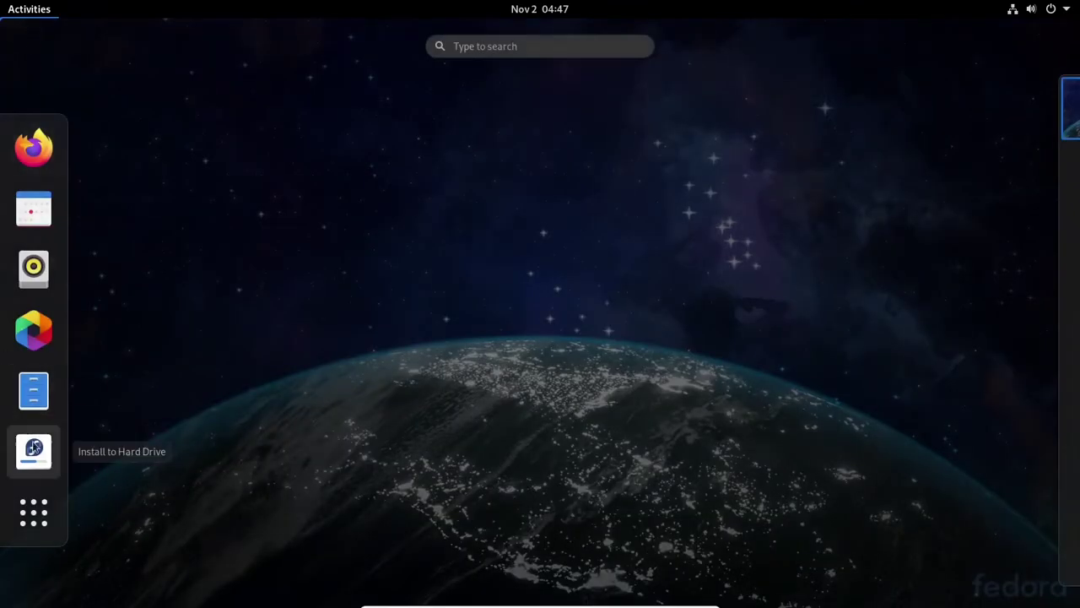
click(34, 452)
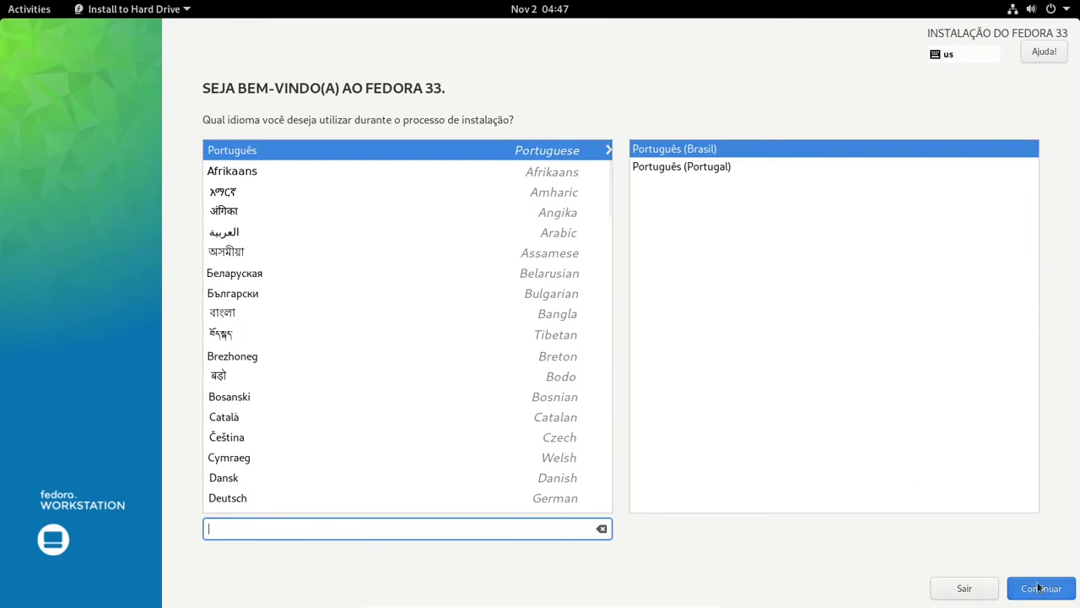
click(993, 490)
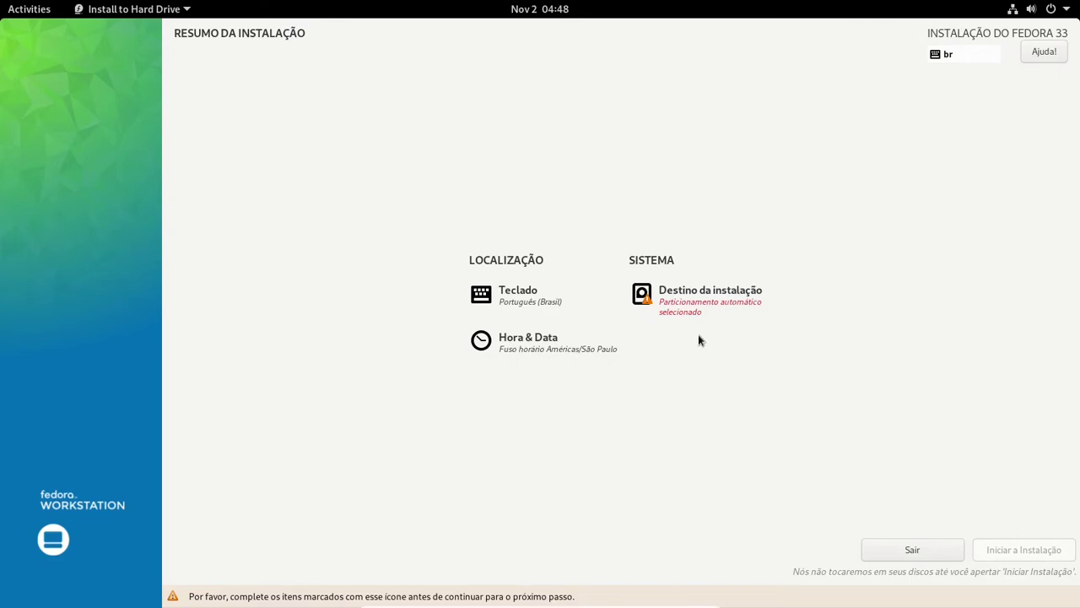
Set the ATA VBOX HARDDISK as installation destination with automatic storage configuration, and start the installation.
click(709, 299)
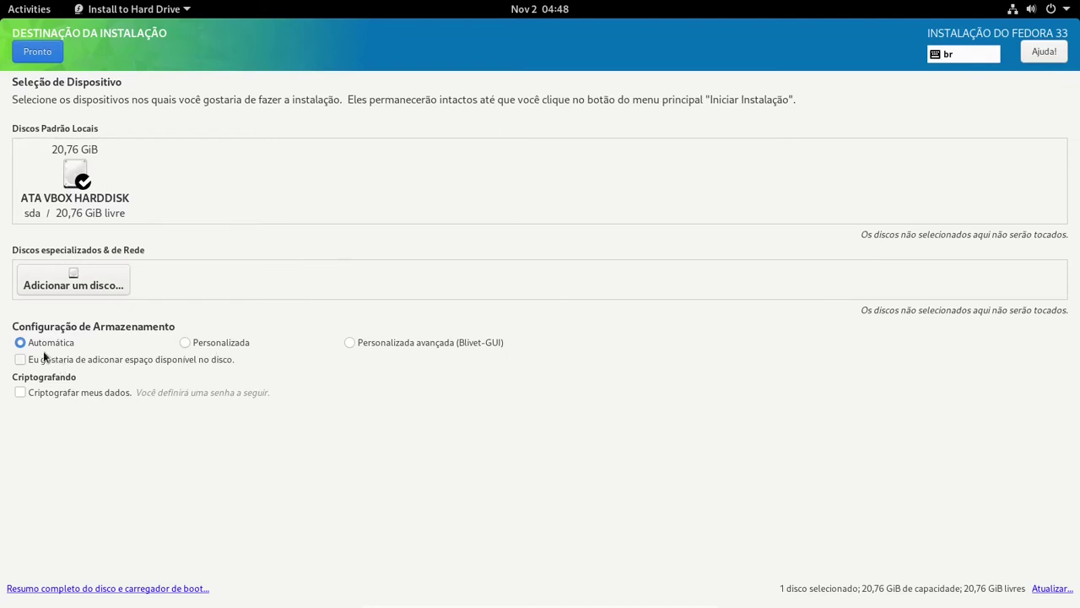
click(46, 53)
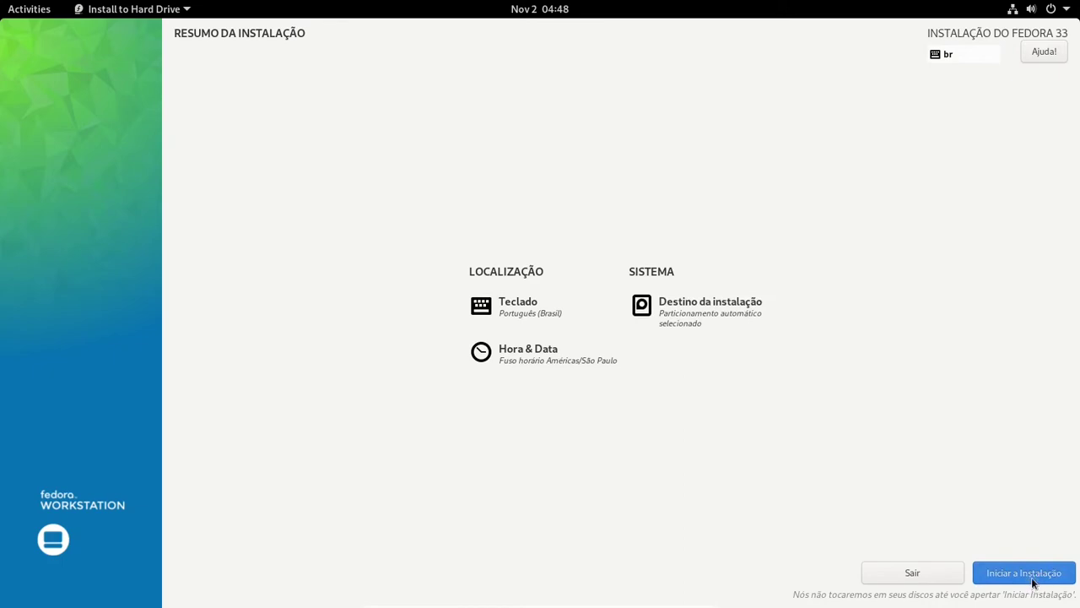
click(1031, 575)
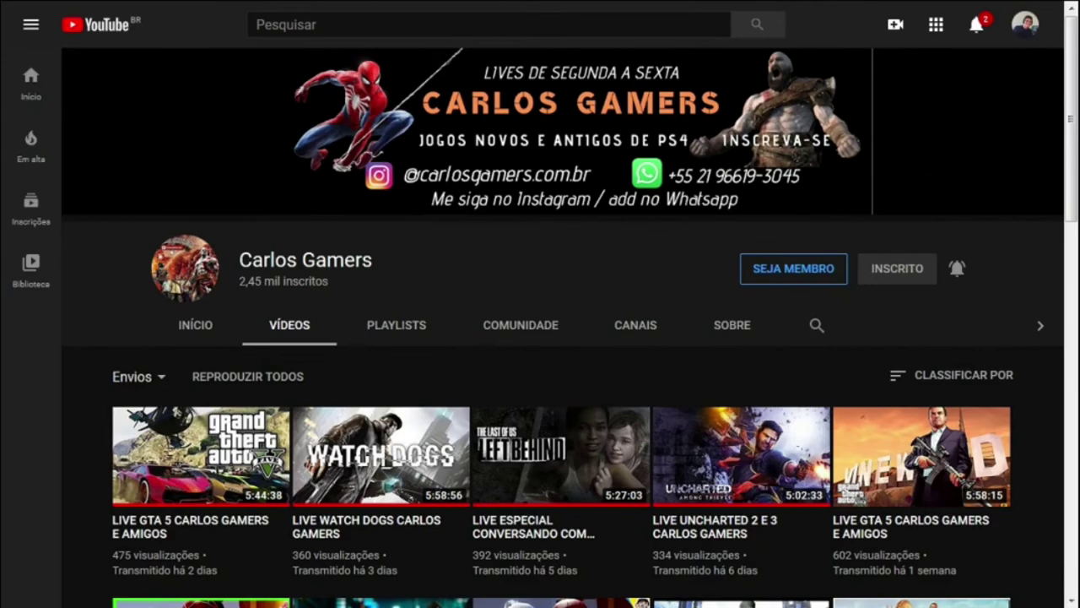
scroll(561, 355, down, 4)
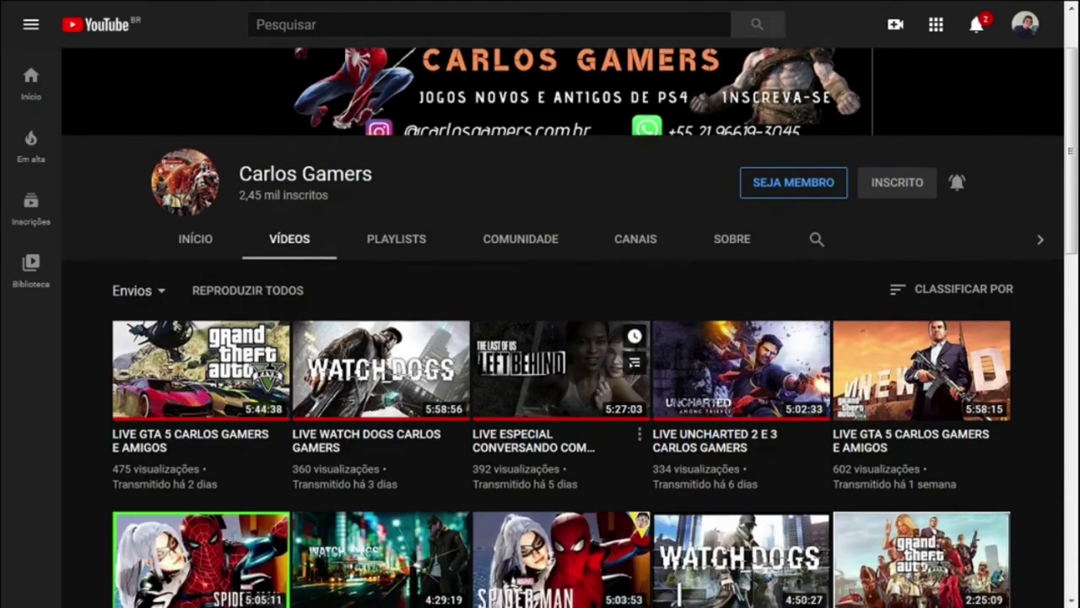
scroll(561, 355, down, 3)
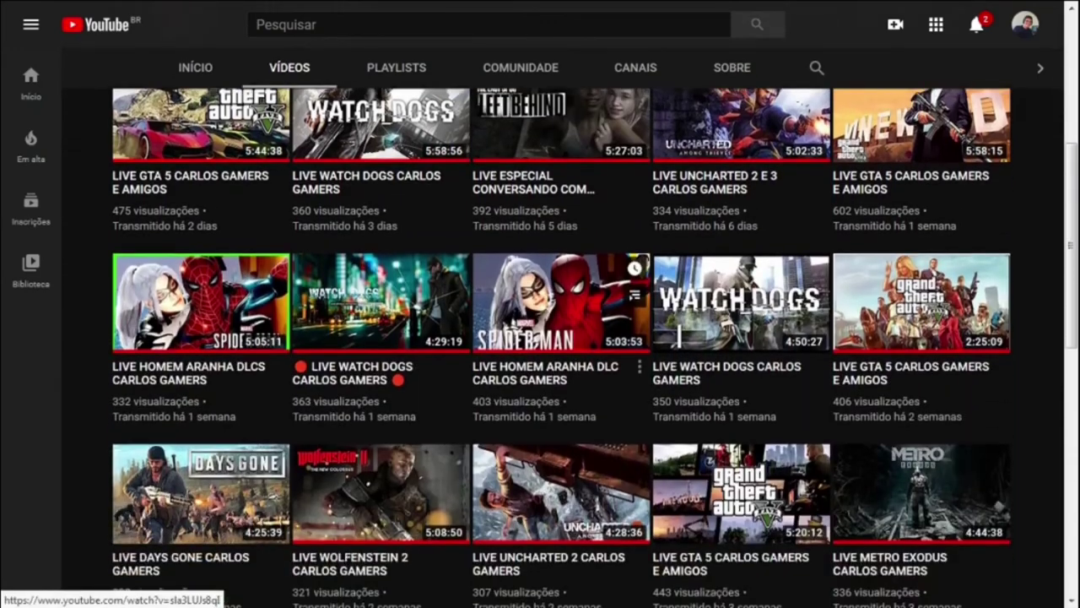
scroll(561, 354, down, 3)
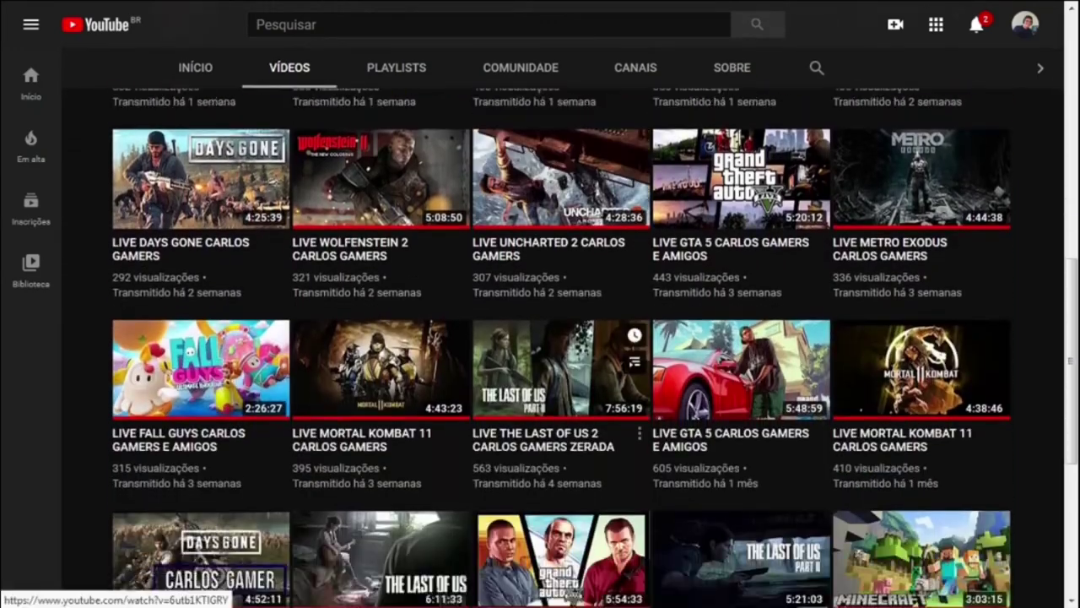
scroll(561, 362, down, 1)
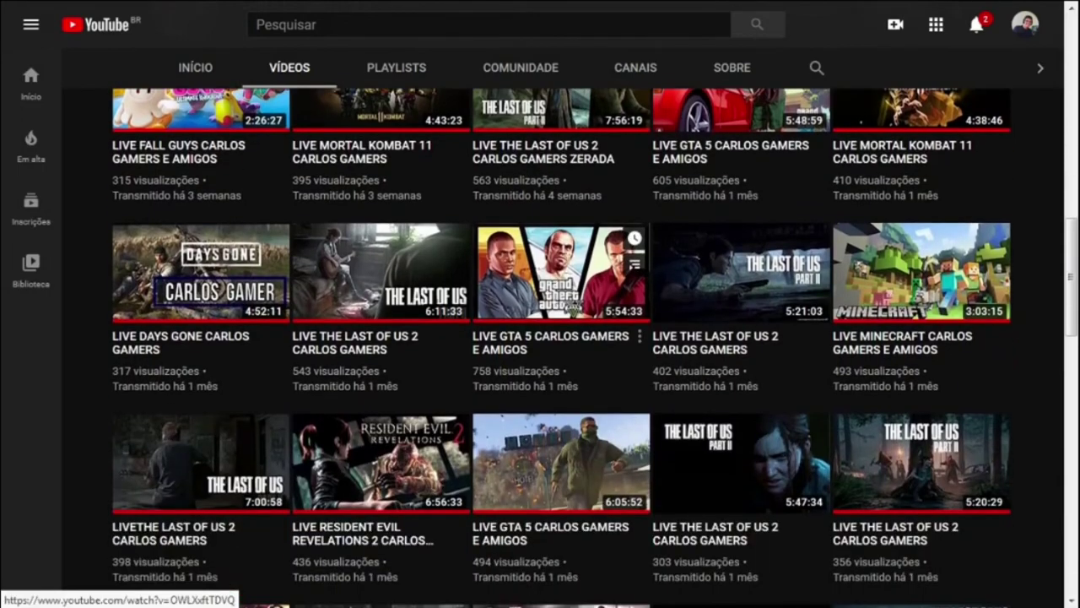
scroll(561, 363, down, 1)
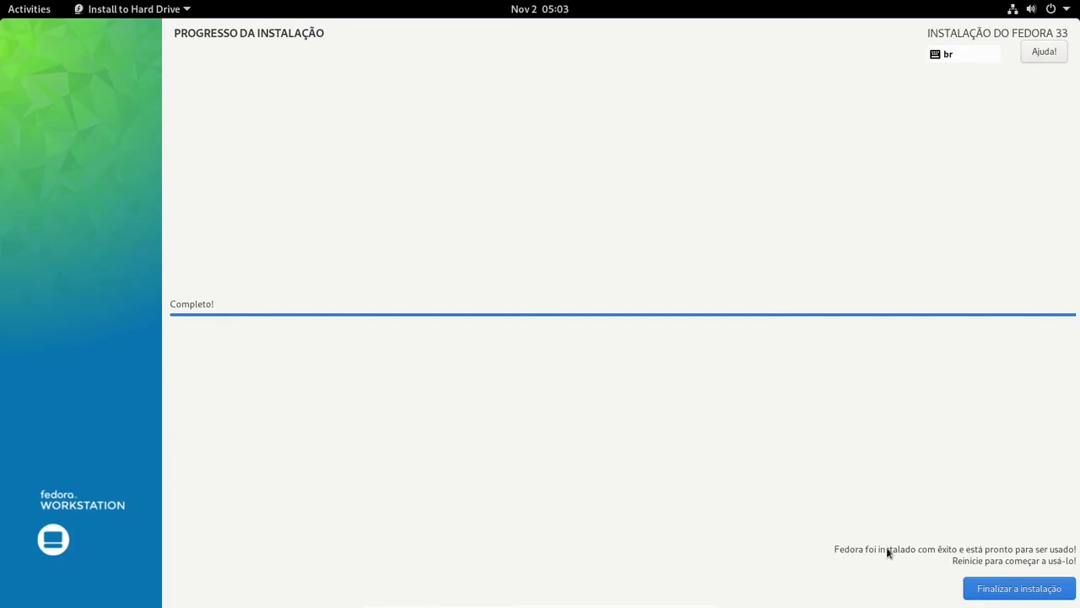
Finish the completed Fedora installation and request a restart of the live system.
click(1037, 590)
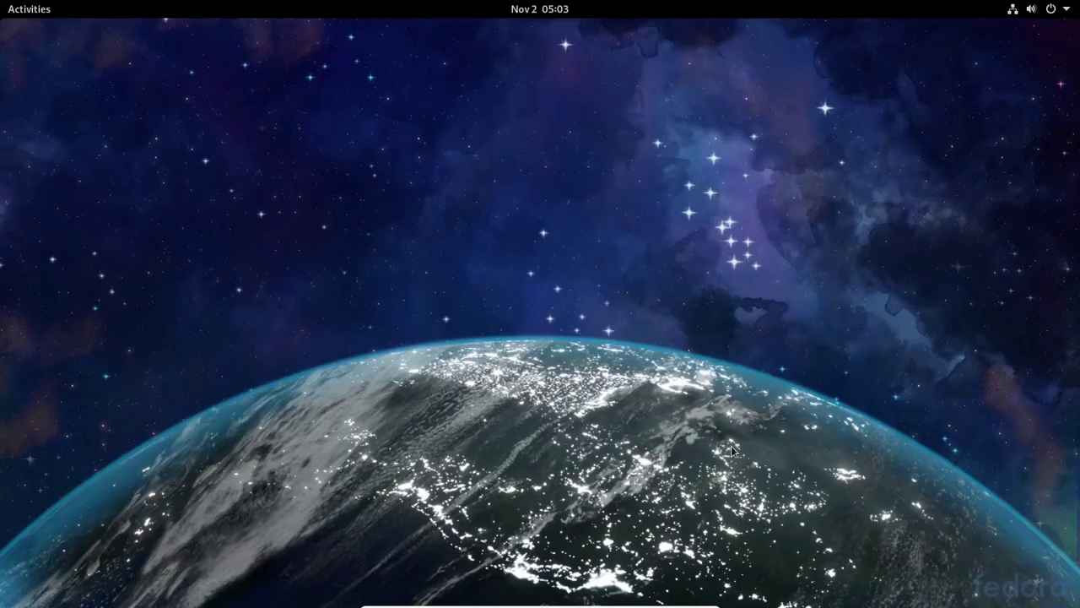
click(1064, 10)
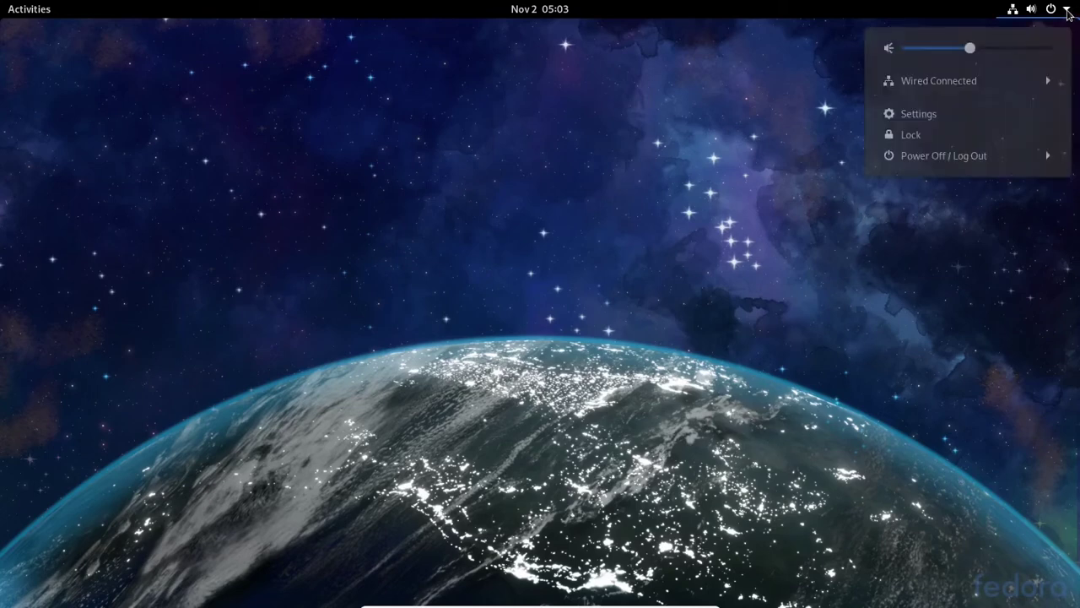
click(977, 160)
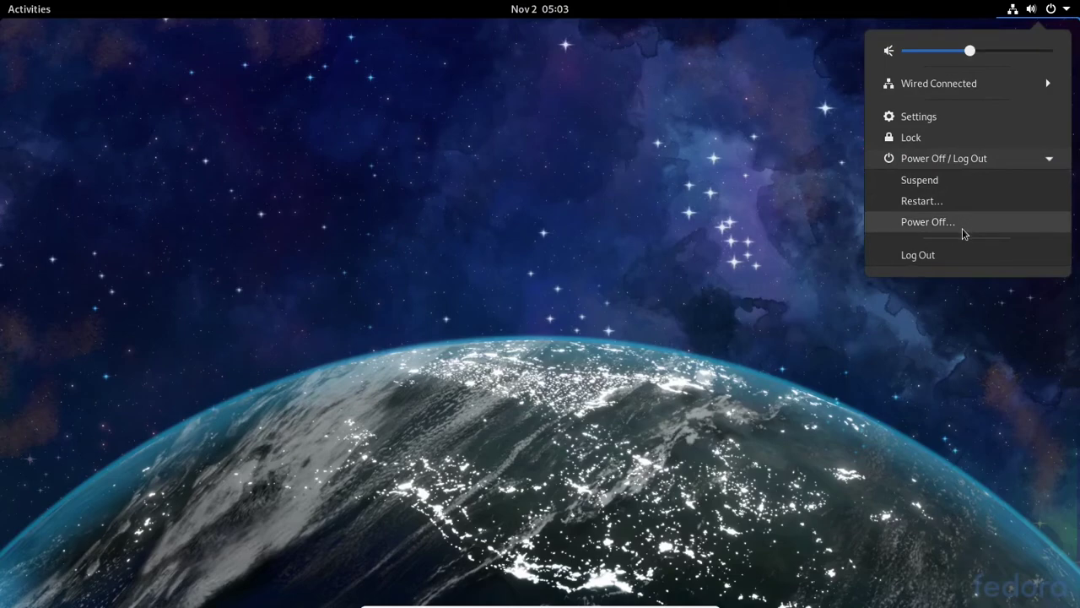
click(958, 201)
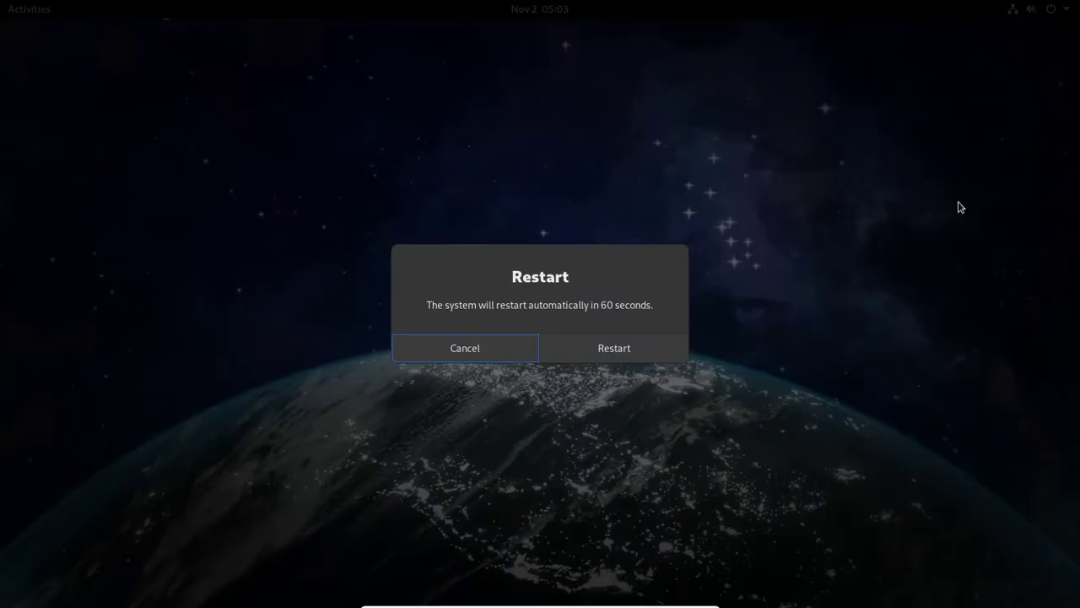
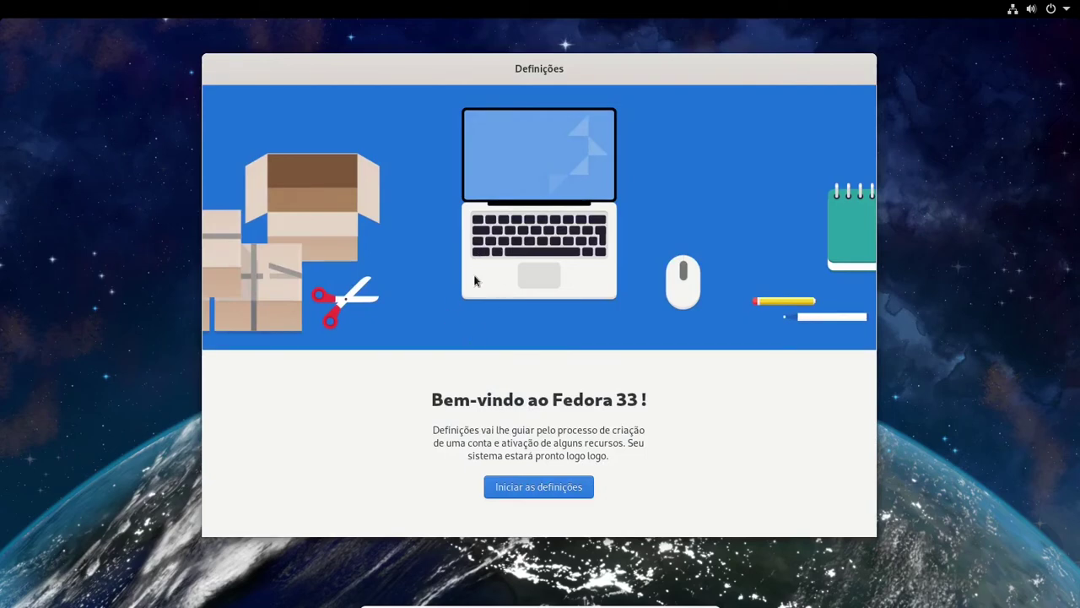
Start the initial setup, switch off automatic problem reporting, and skip connecting online accounts.
click(553, 489)
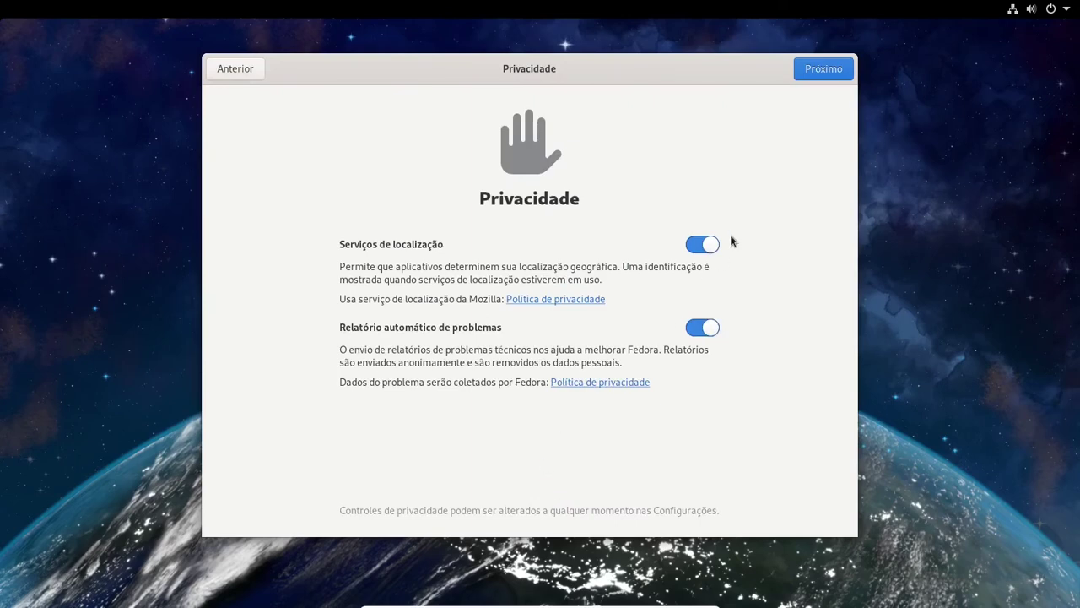
click(706, 328)
click(828, 78)
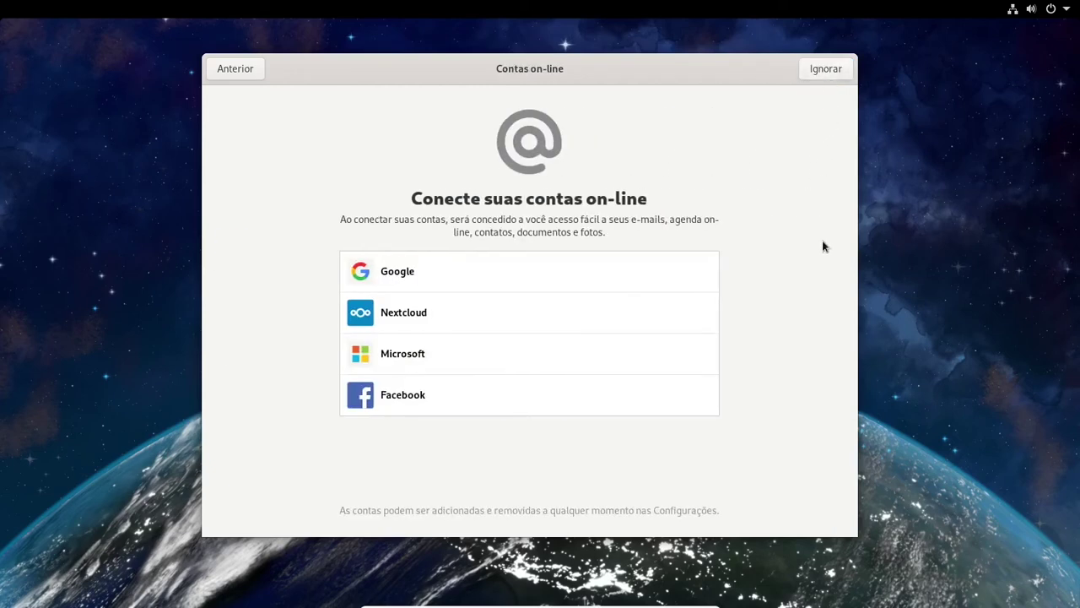
click(845, 71)
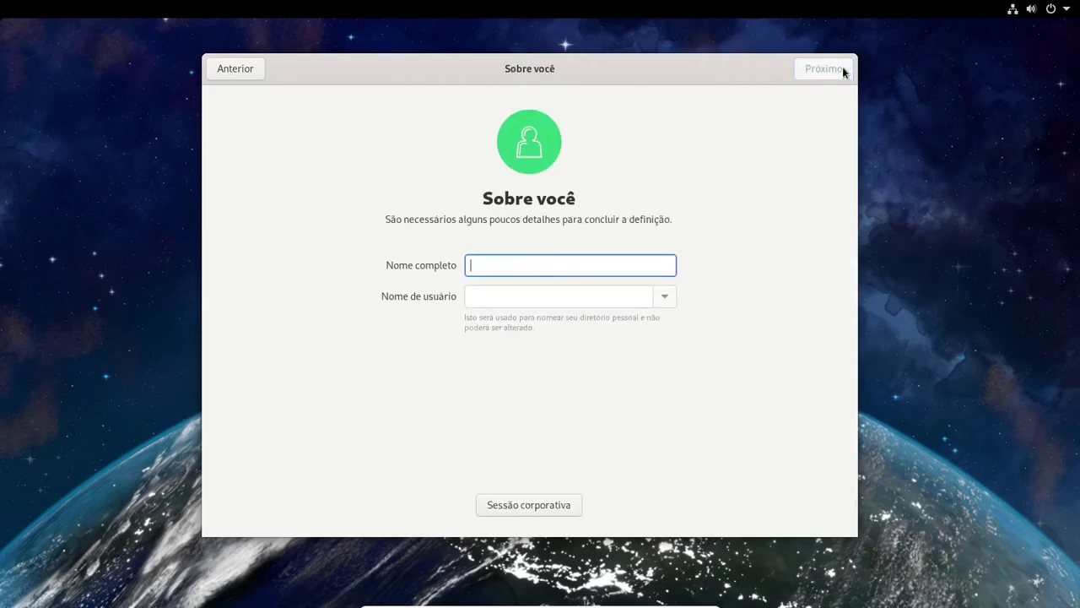
Create the user account with the user's full name and a confirmed account password, and finish the initial setup.
text(Felipe)
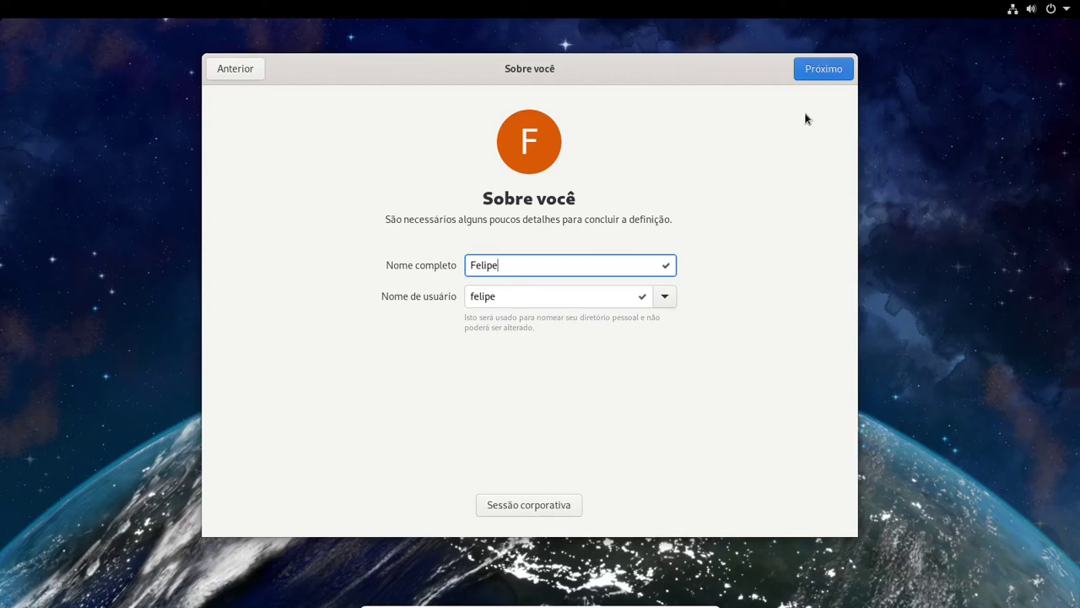
click(823, 68)
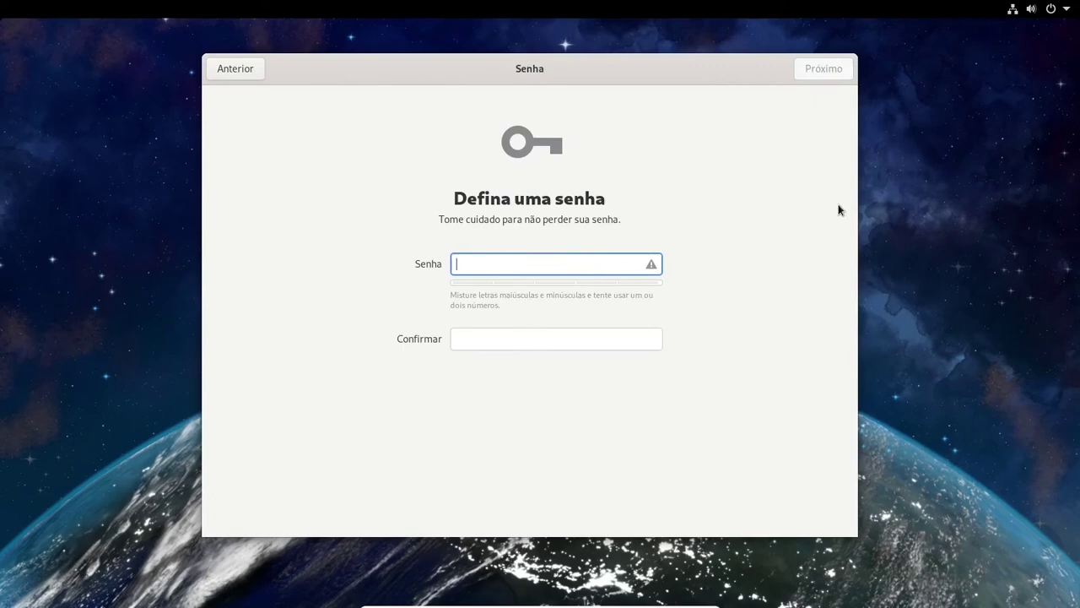
text(aaaaa)
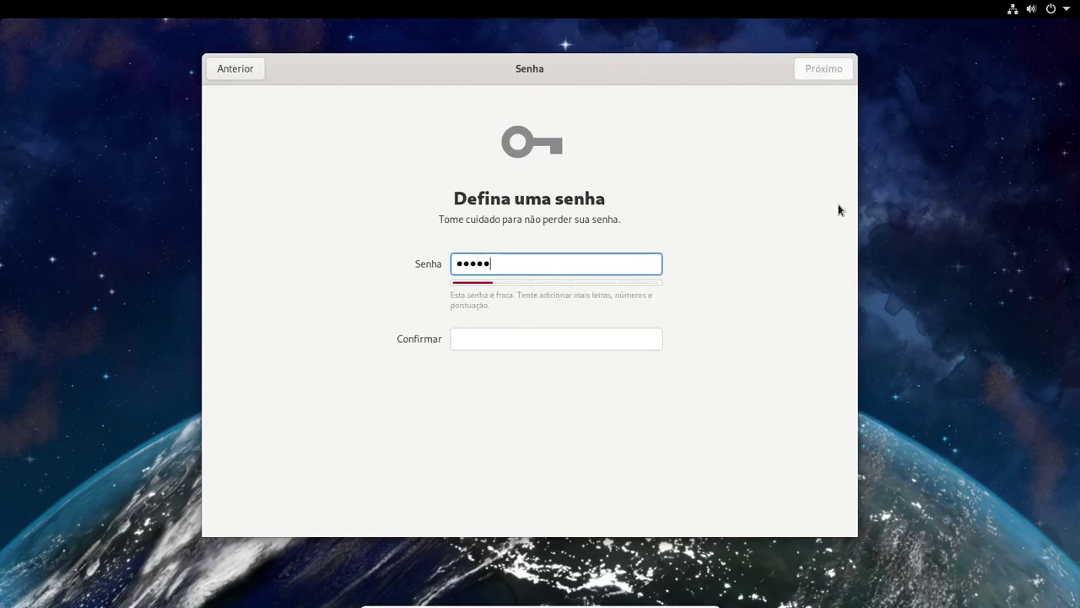
key(Tab)
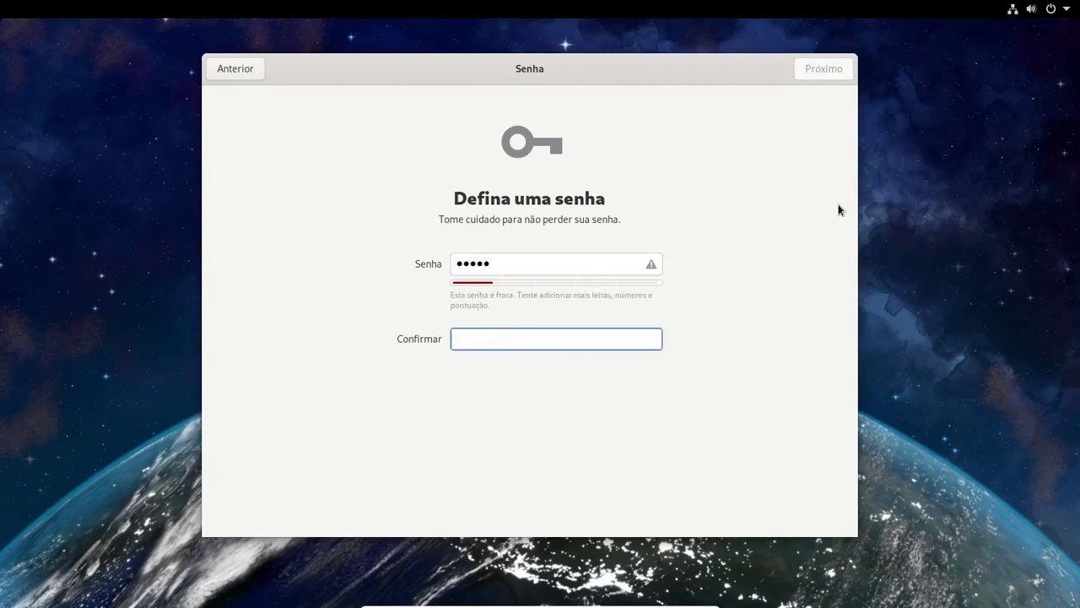
text(aaaaa)
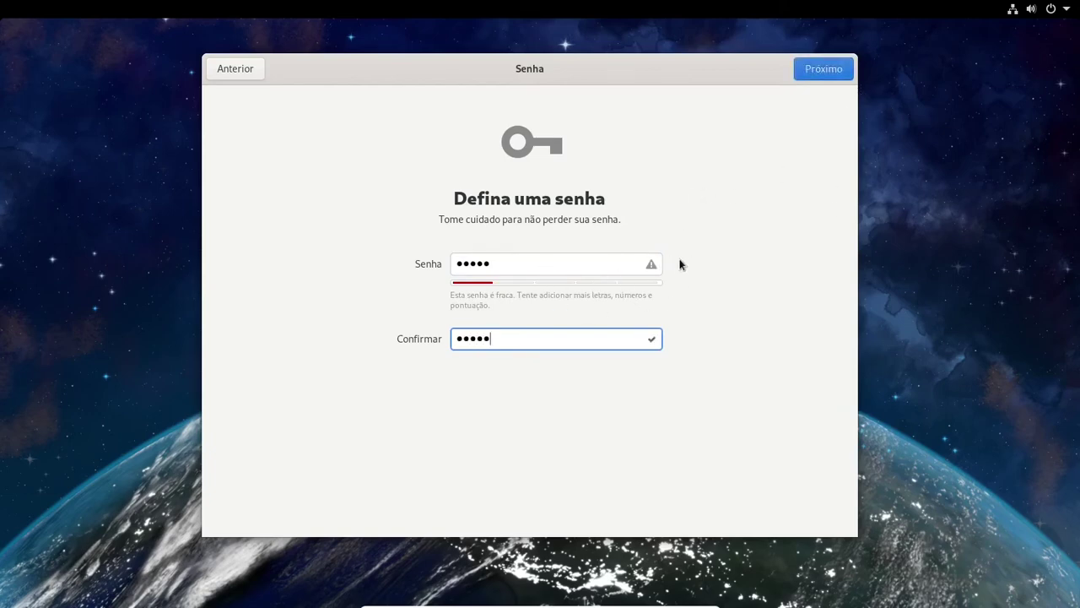
click(815, 66)
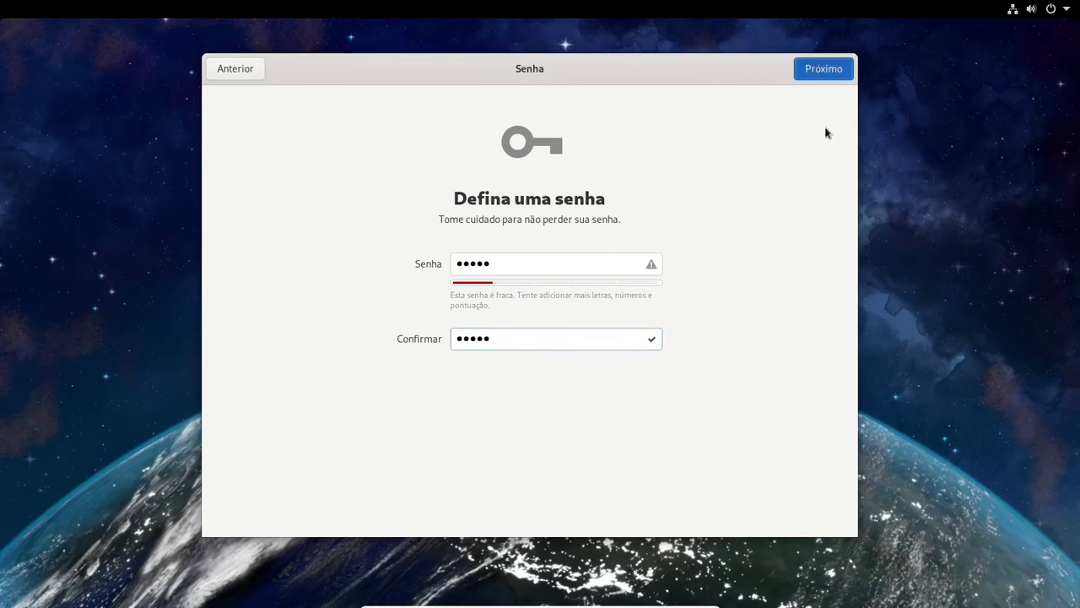
click(818, 67)
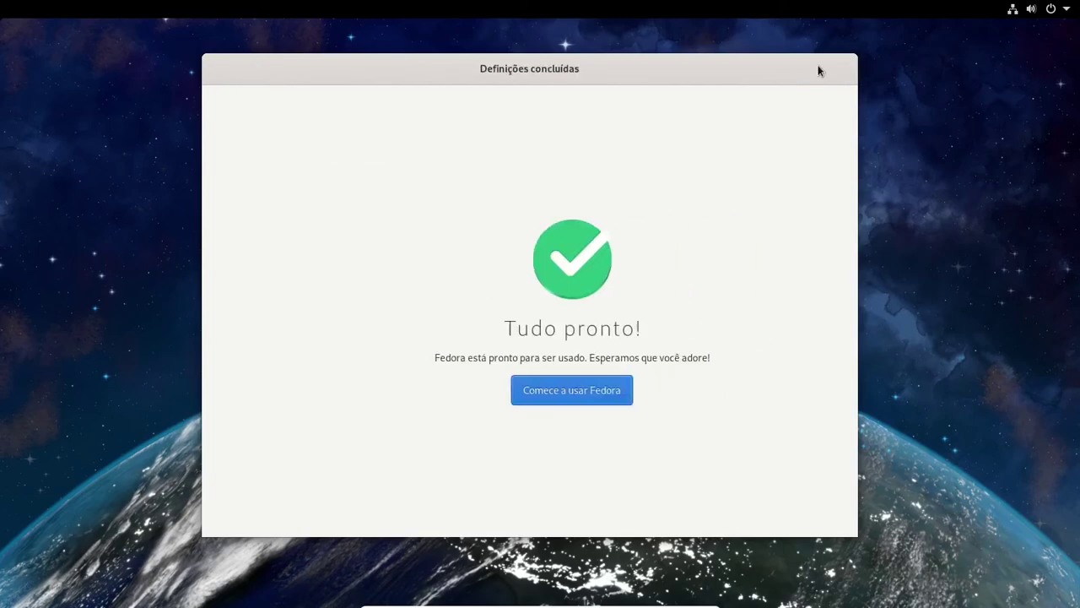
click(553, 399)
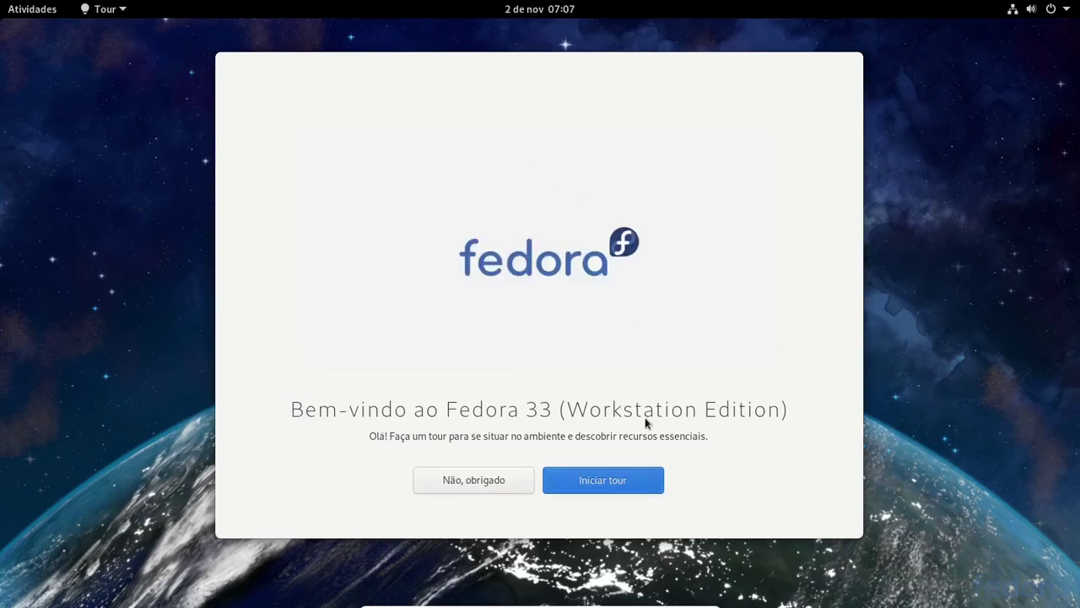
Start the Fedora welcome tour, go through all its pages and close it.
key(Return)
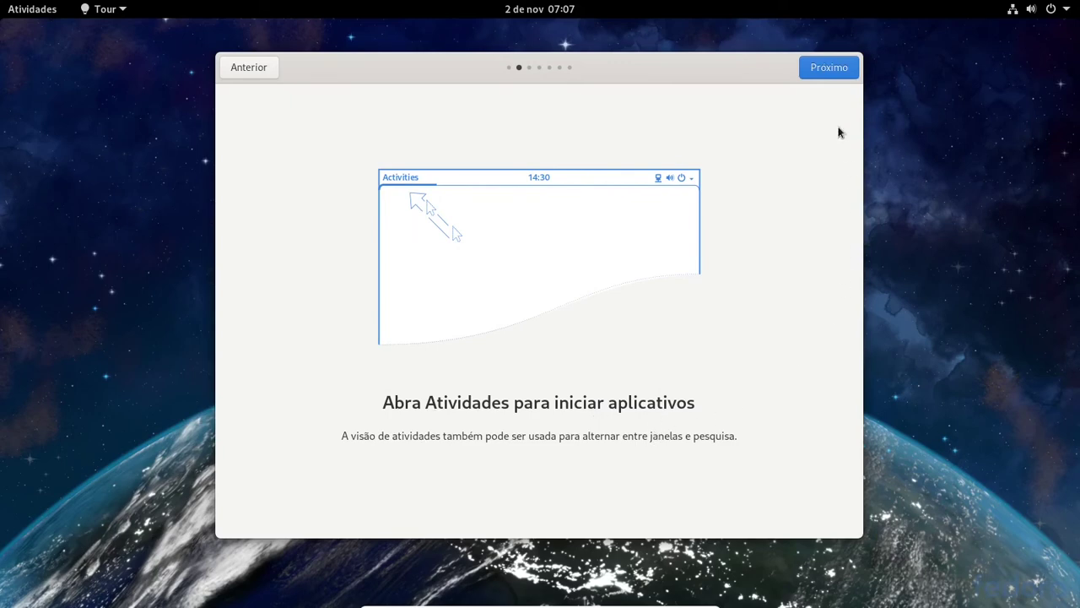
click(826, 62)
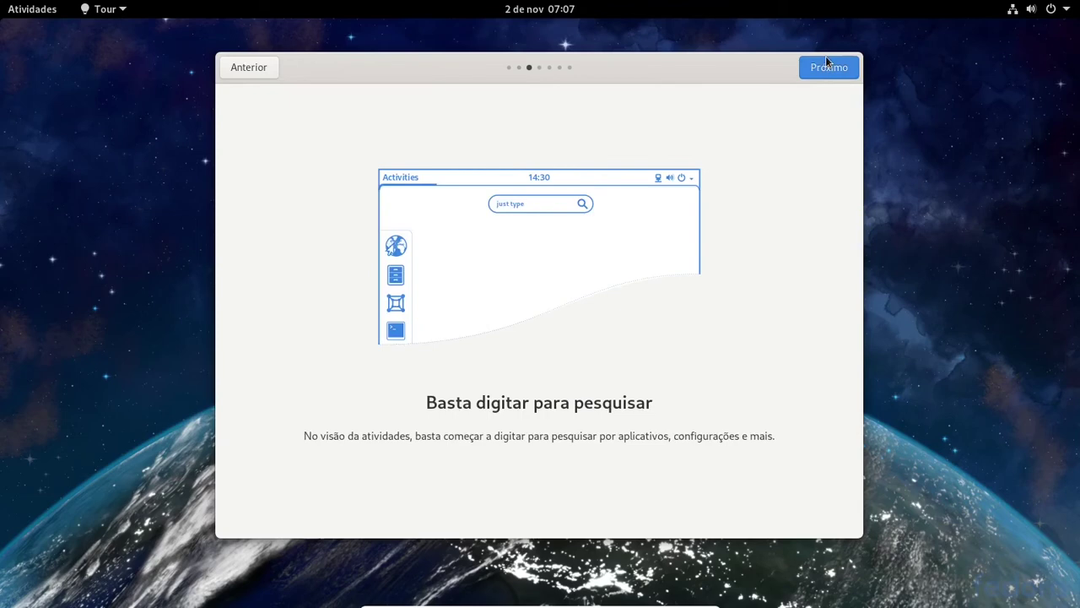
click(829, 66)
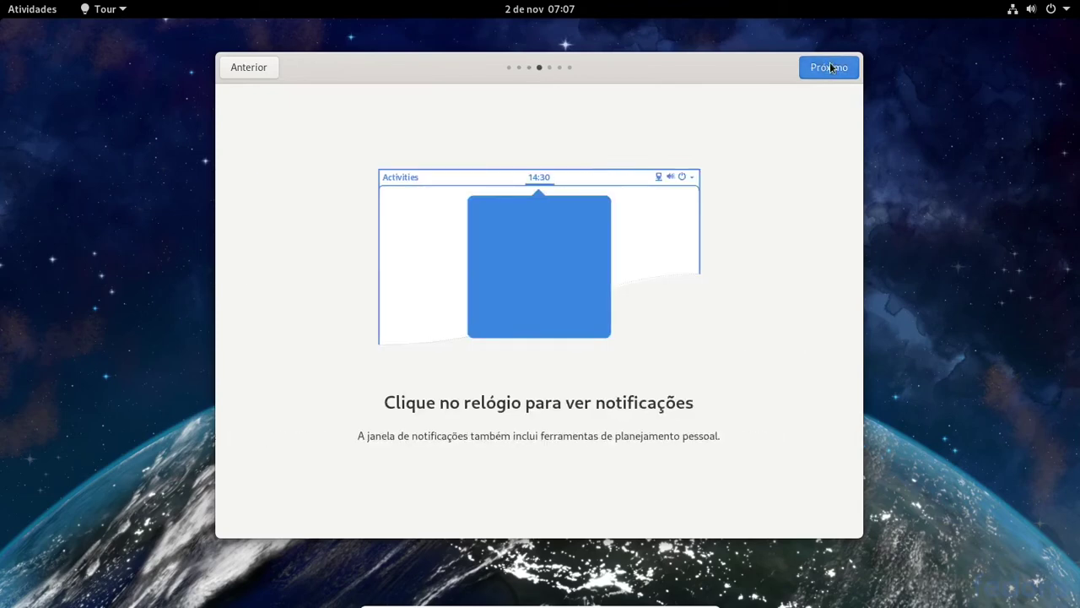
click(829, 67)
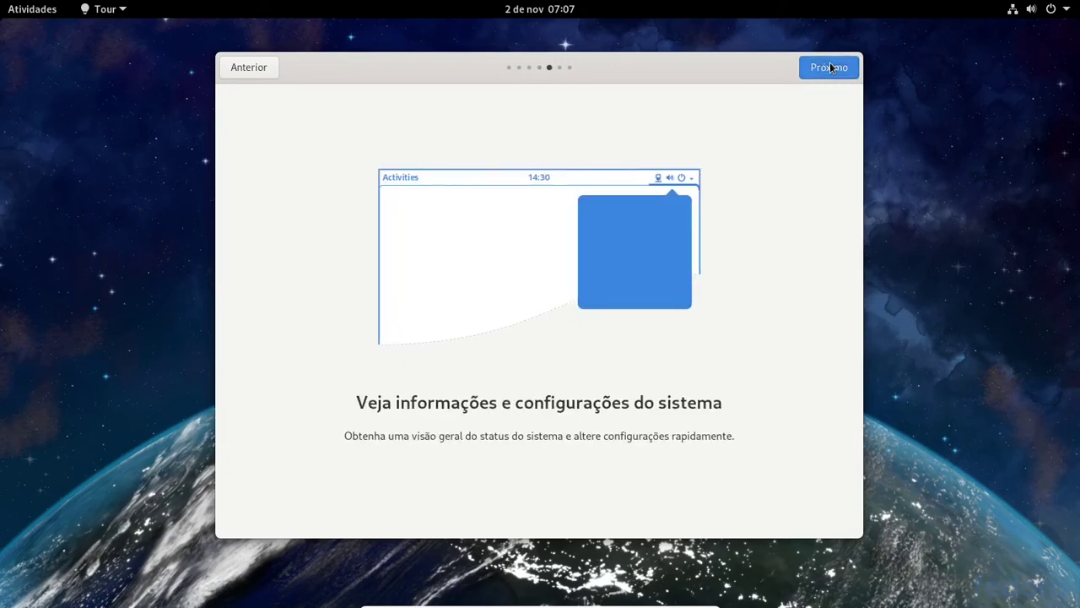
click(830, 67)
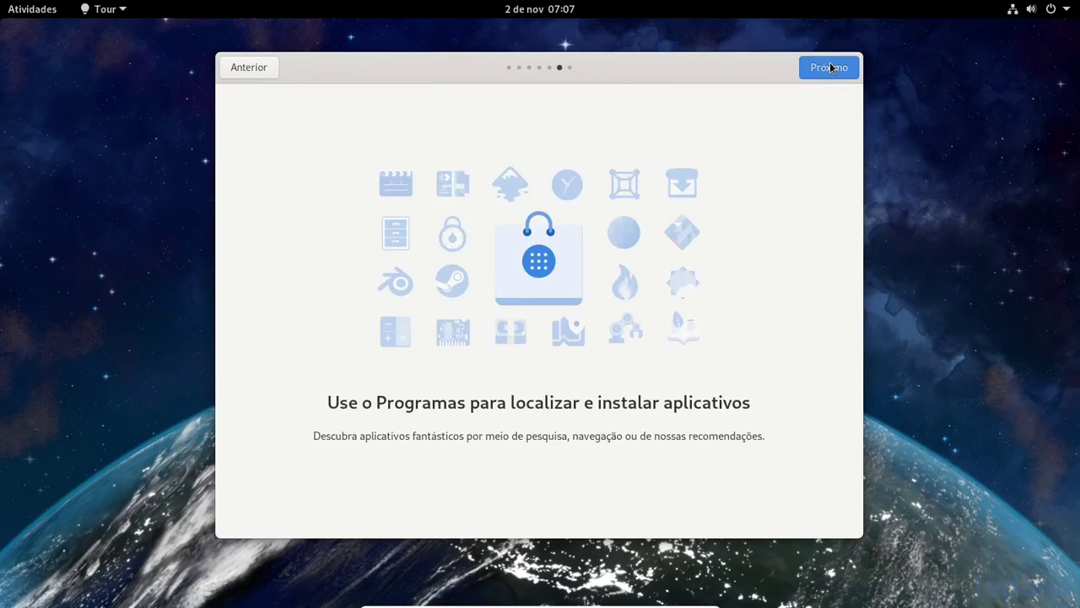
click(829, 67)
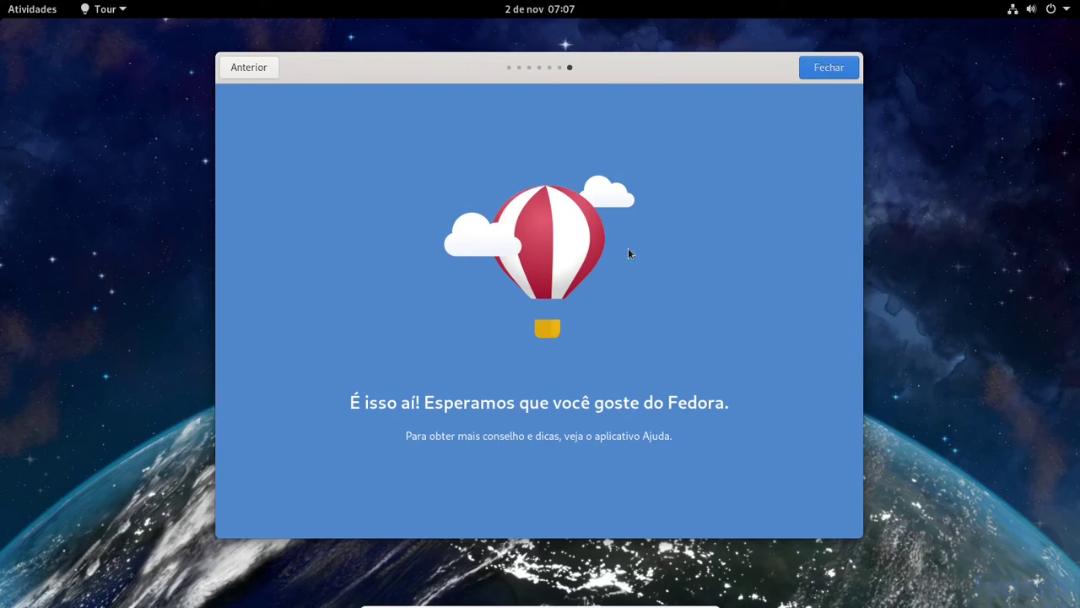
click(825, 68)
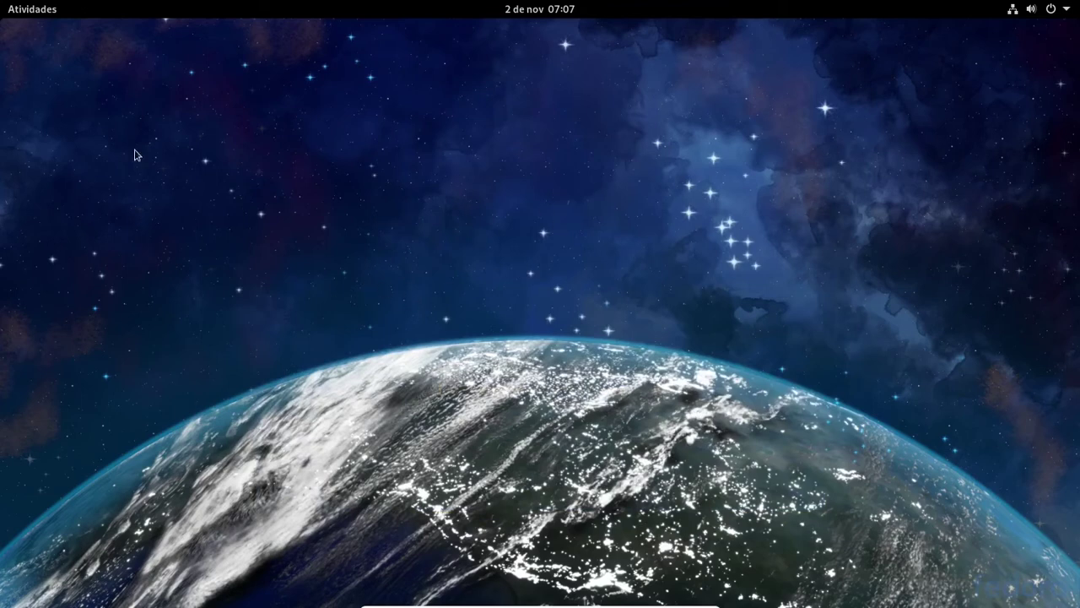
Open the activities overview, show all installed applications and activate the search field.
click(12, 6)
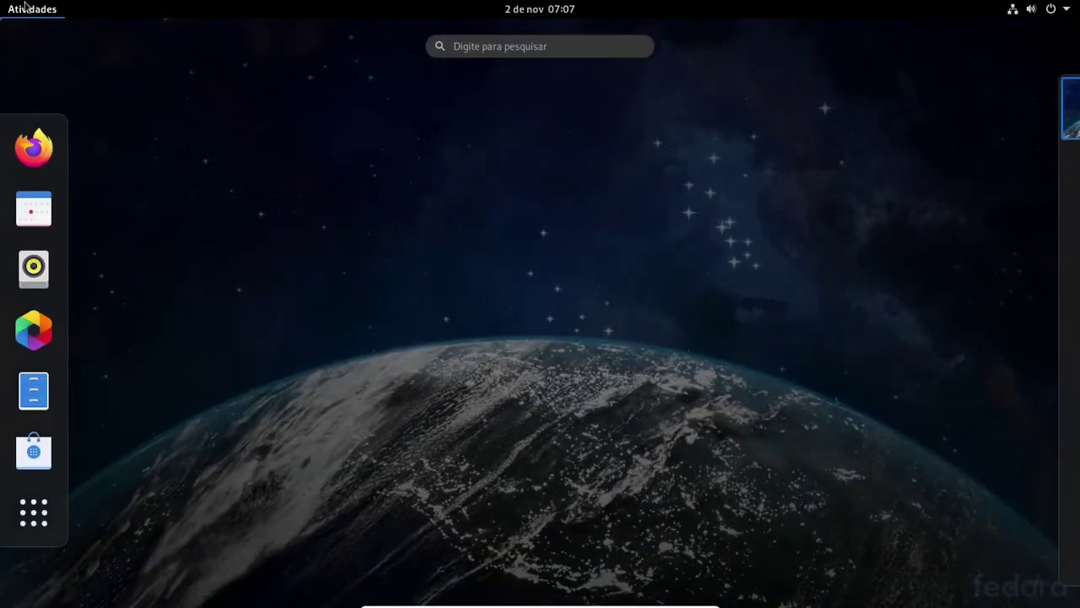
click(8, 530)
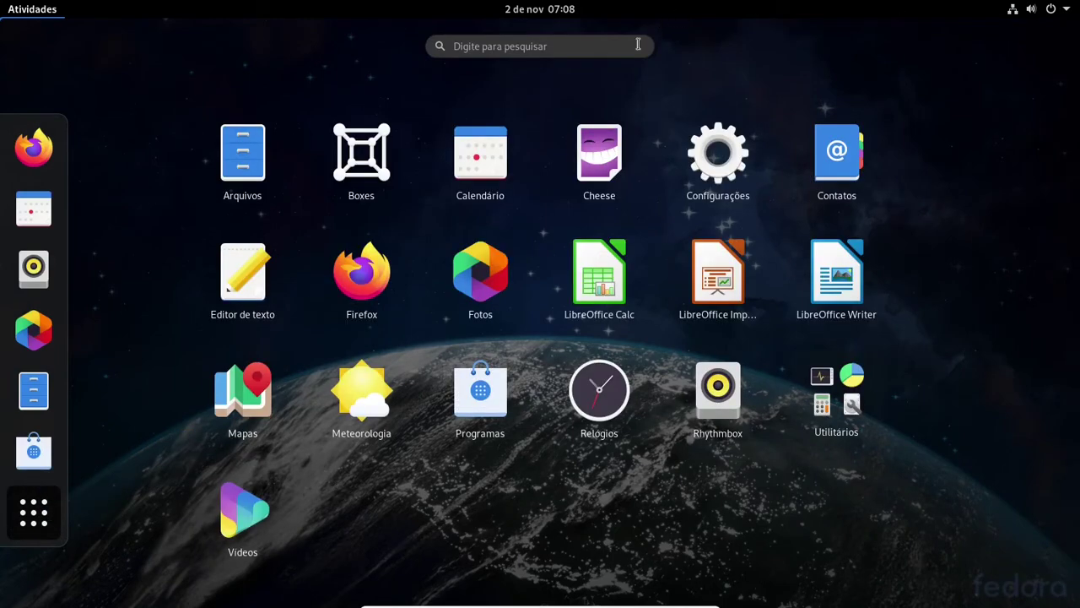
click(530, 47)
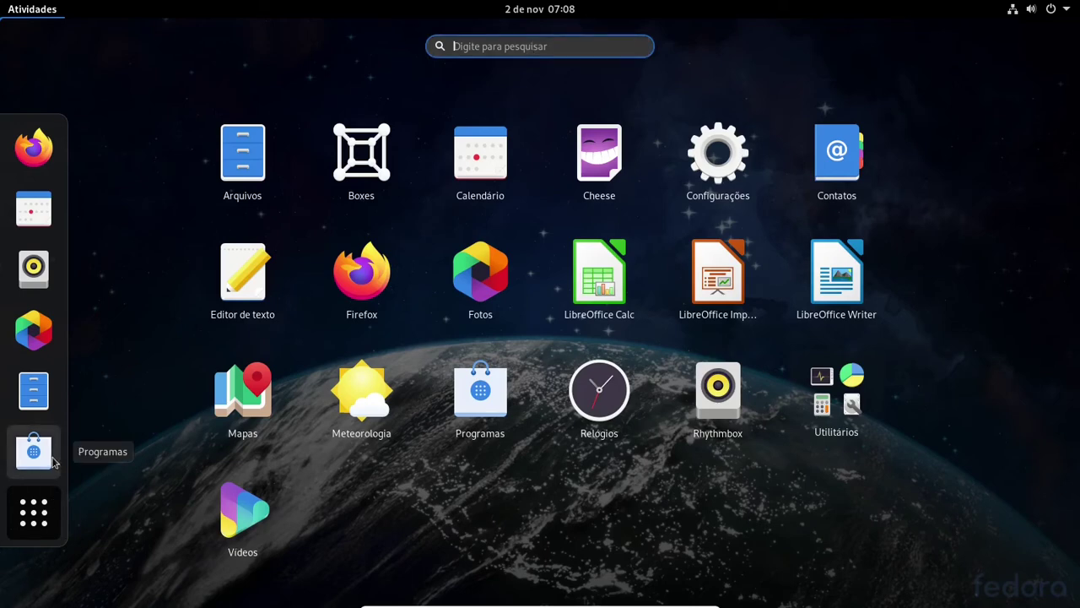
Check the system status menu, and view the calendar with the notifications before closing it.
click(1054, 15)
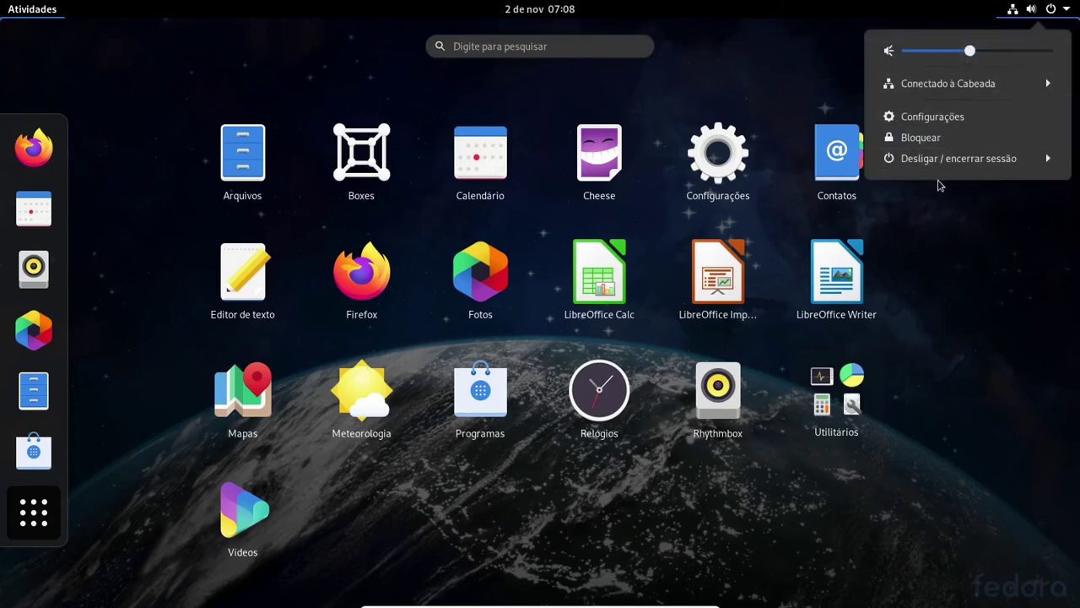
click(570, 9)
click(566, 8)
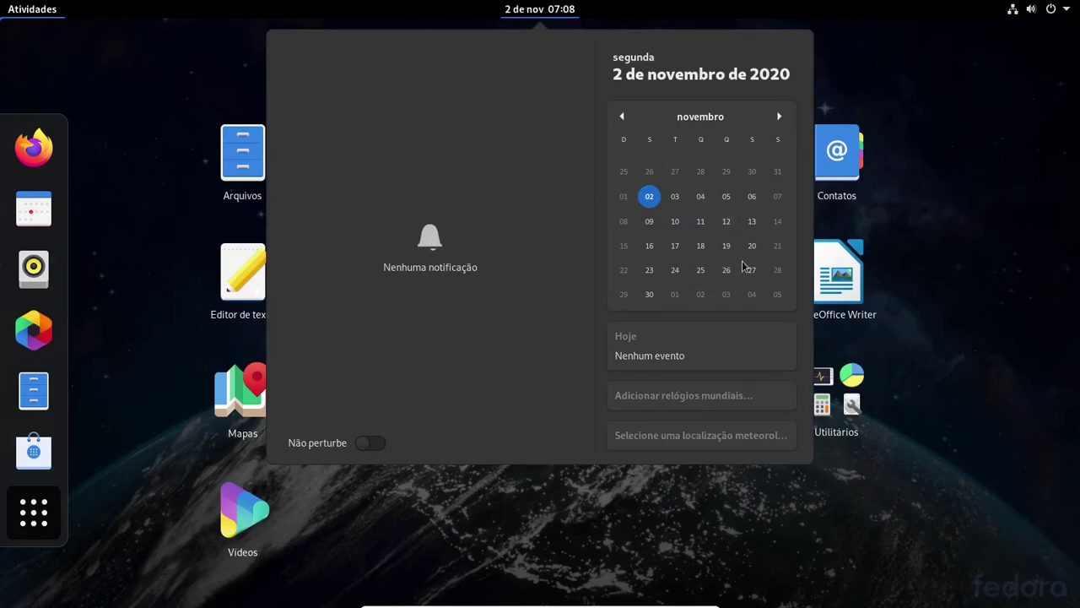
click(538, 7)
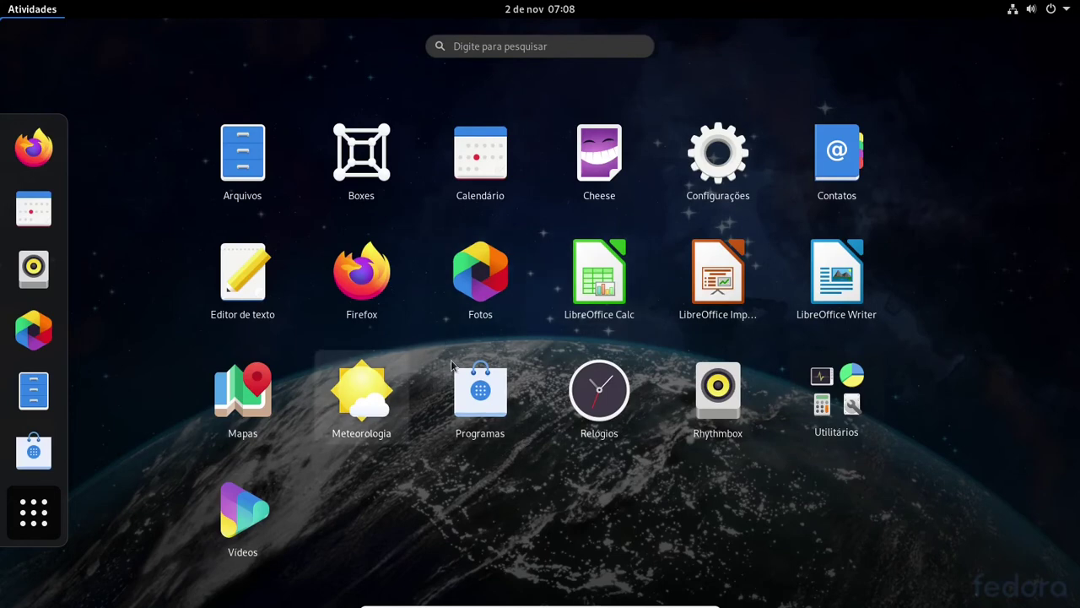
Examine both pages of applications in the Utilitários folder and close the folder.
click(862, 397)
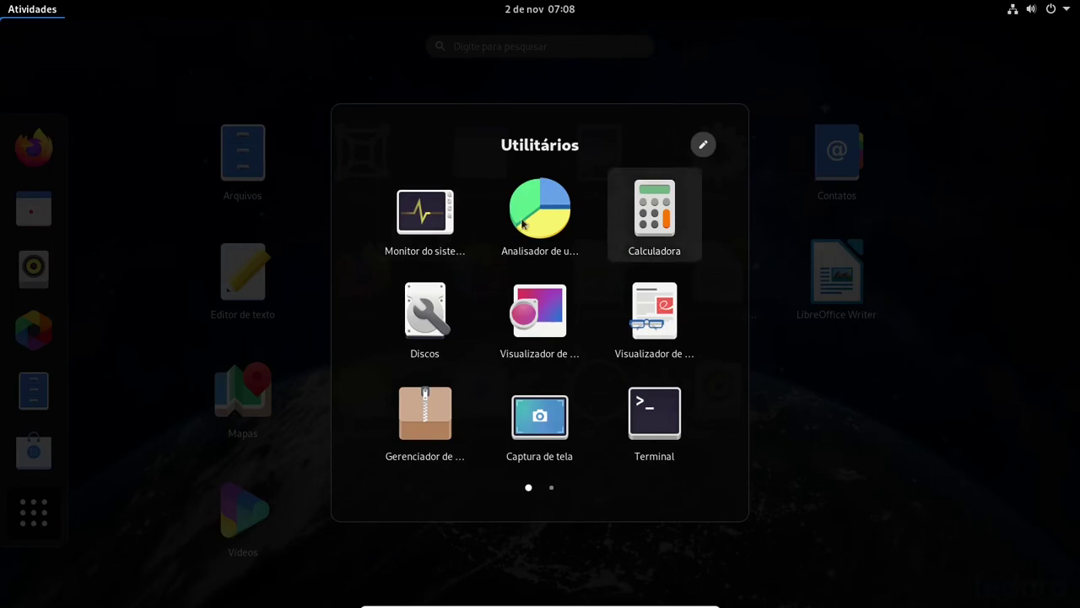
click(762, 374)
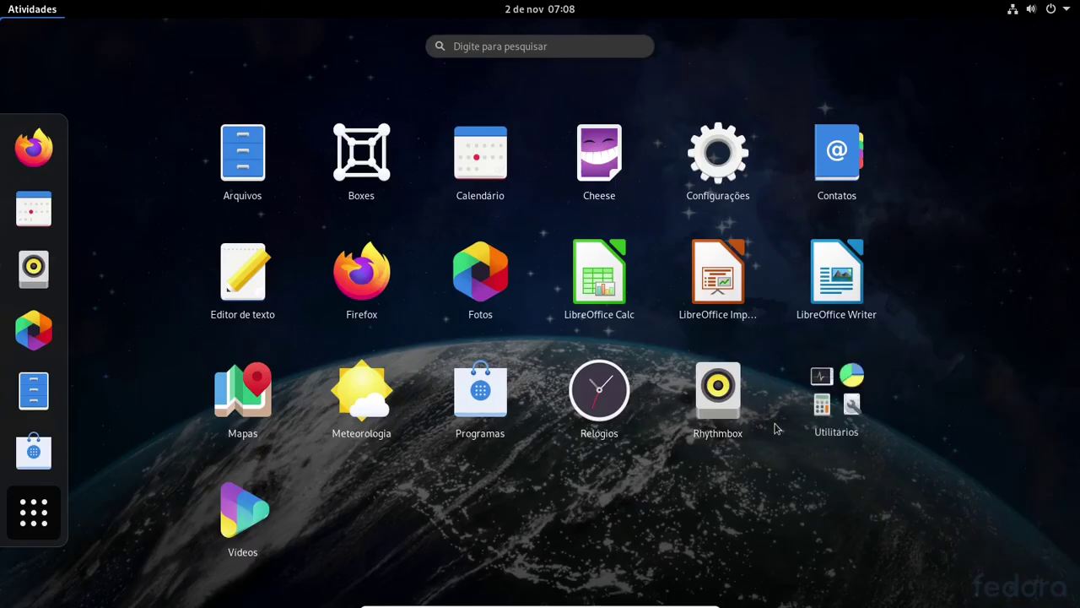
click(810, 413)
scroll(650, 384, down, 1)
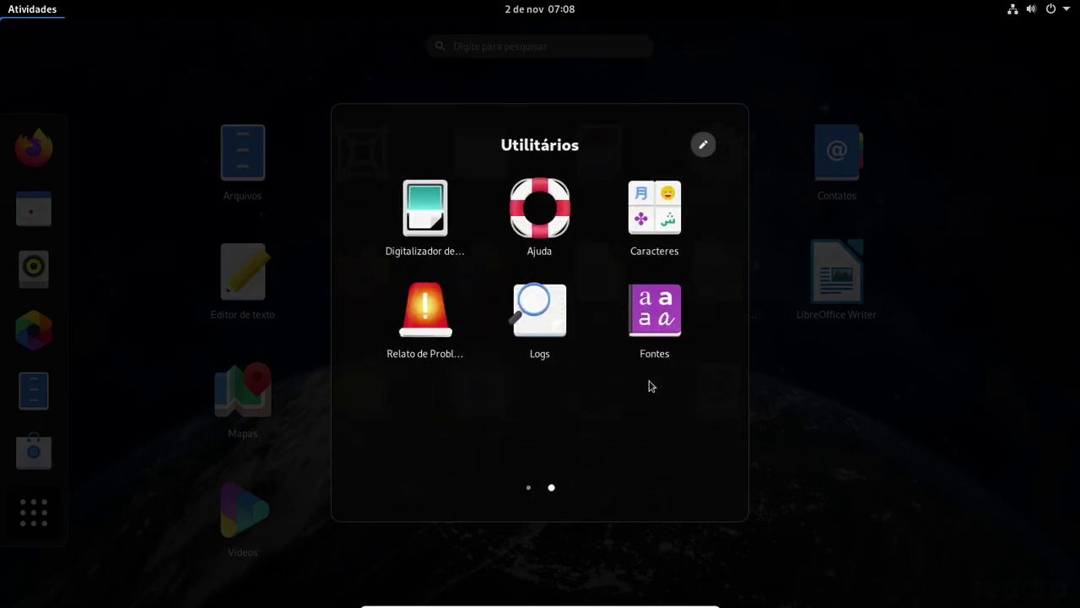
scroll(650, 385, up, 1)
click(802, 422)
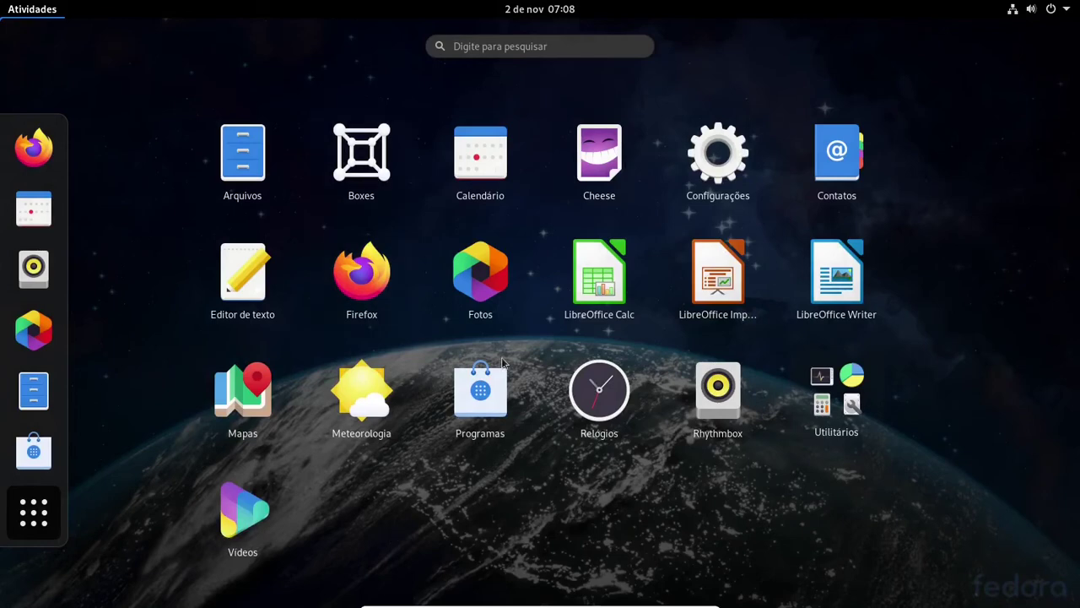
Rearrange the application grid so that Firefox comes right after Arquivos and Configurações right after Firefox.
mouse_move(330, 158)
mouse_down()
mouse_move(351, 235)
mouse_move(410, 108)
mouse_move(328, 167)
mouse_up()
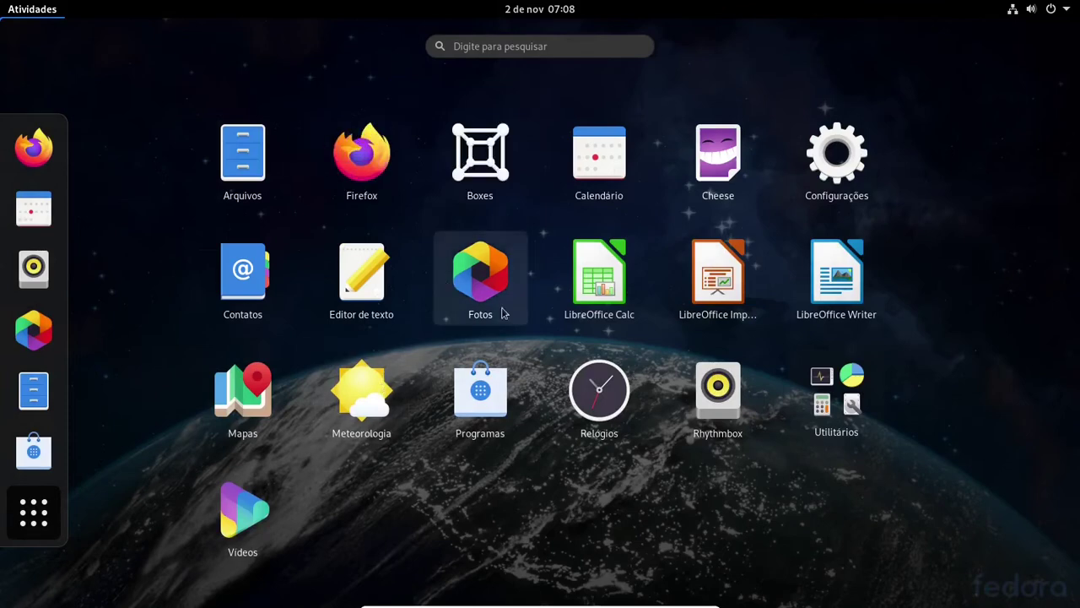
click(817, 164)
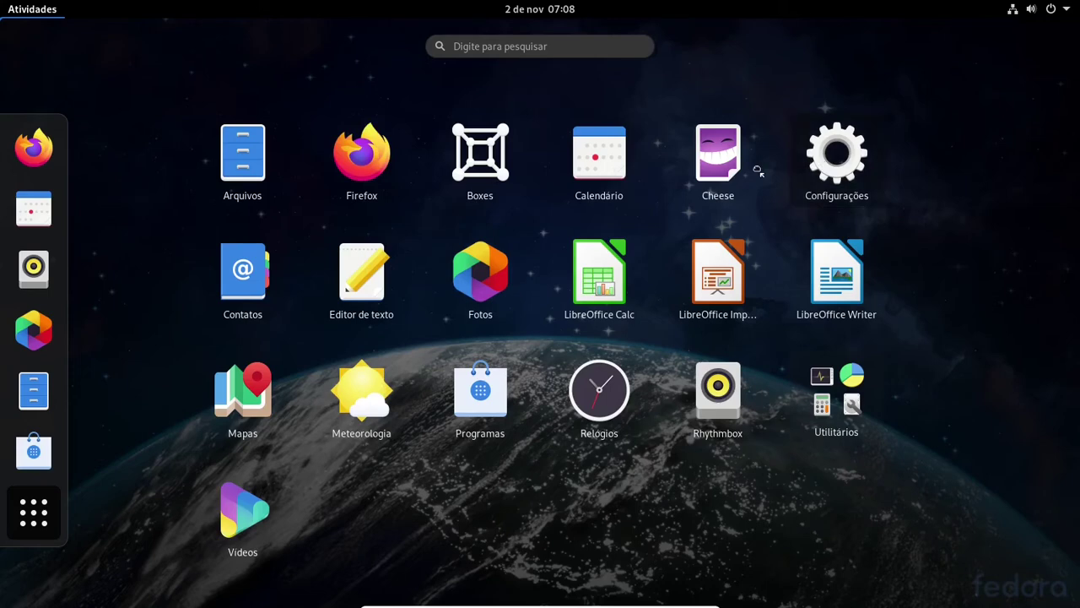
drag(757, 171, 472, 161)
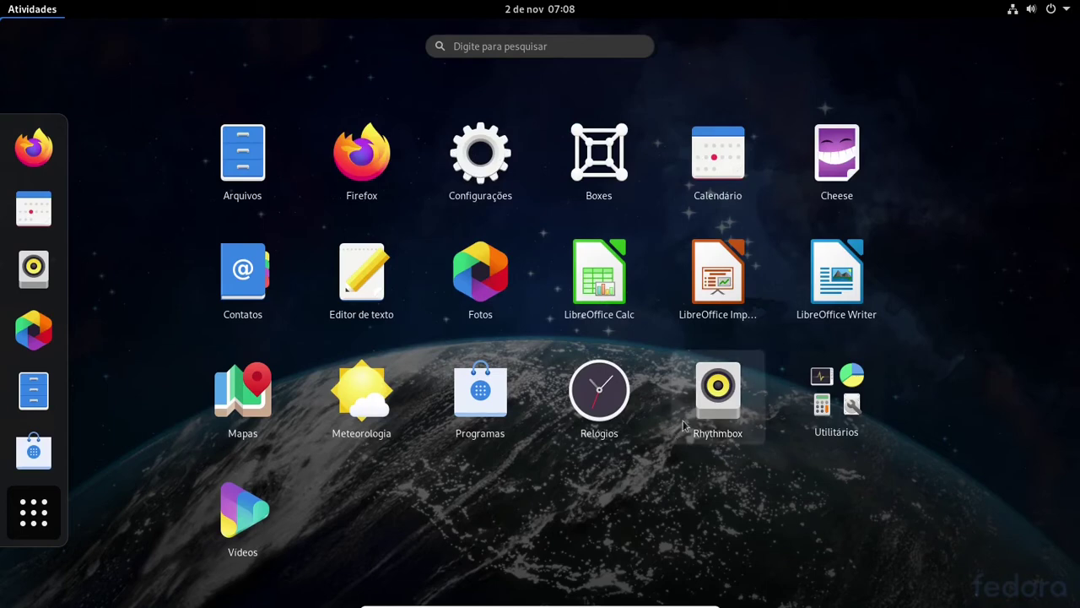
Group Rhythmbox with Relógios in a new application folder, and move both applications back out of it.
drag(705, 415, 594, 419)
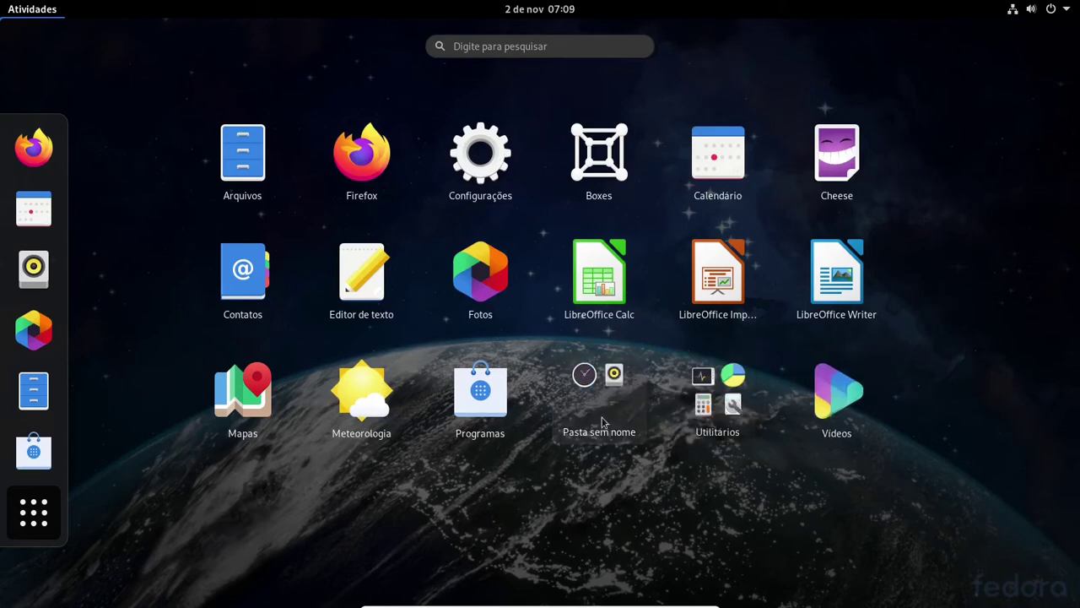
click(603, 421)
drag(566, 233, 907, 396)
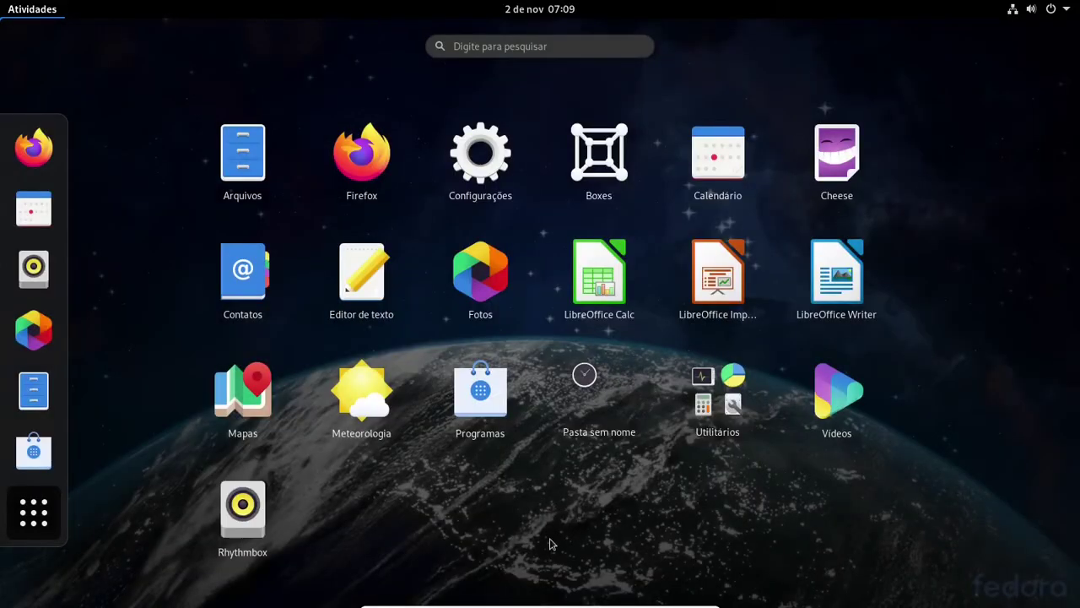
click(602, 376)
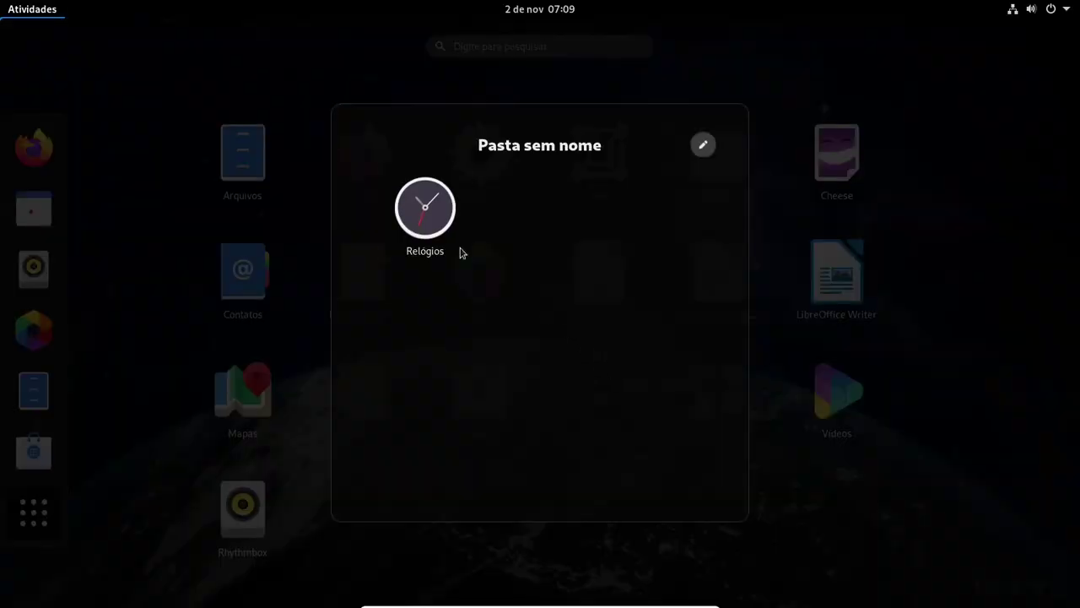
drag(462, 252, 793, 493)
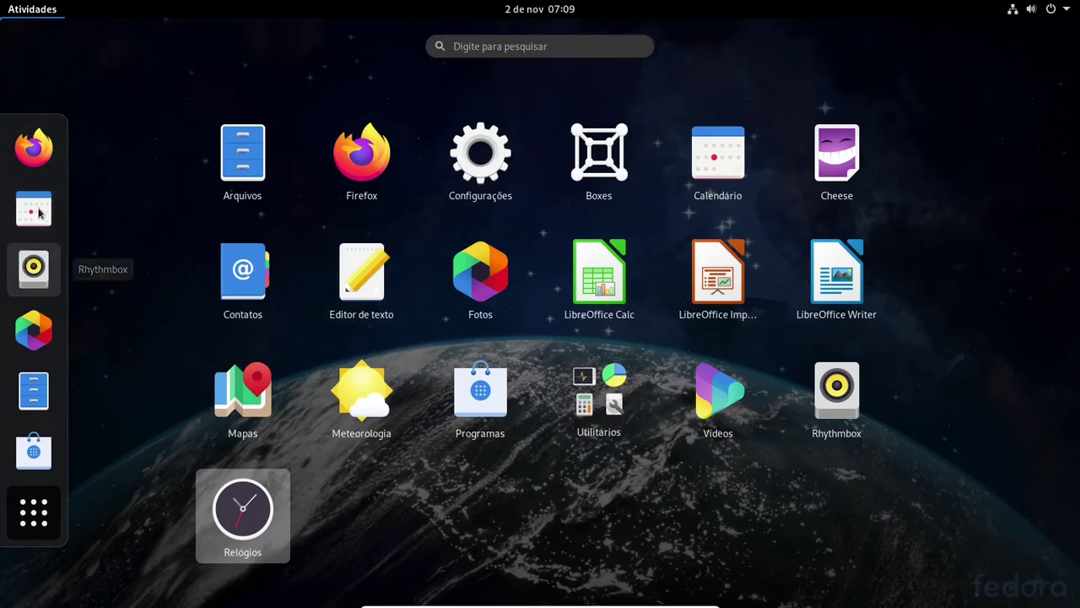
Open Arquivos at the personal folder and check its zoom and sorting options.
click(240, 161)
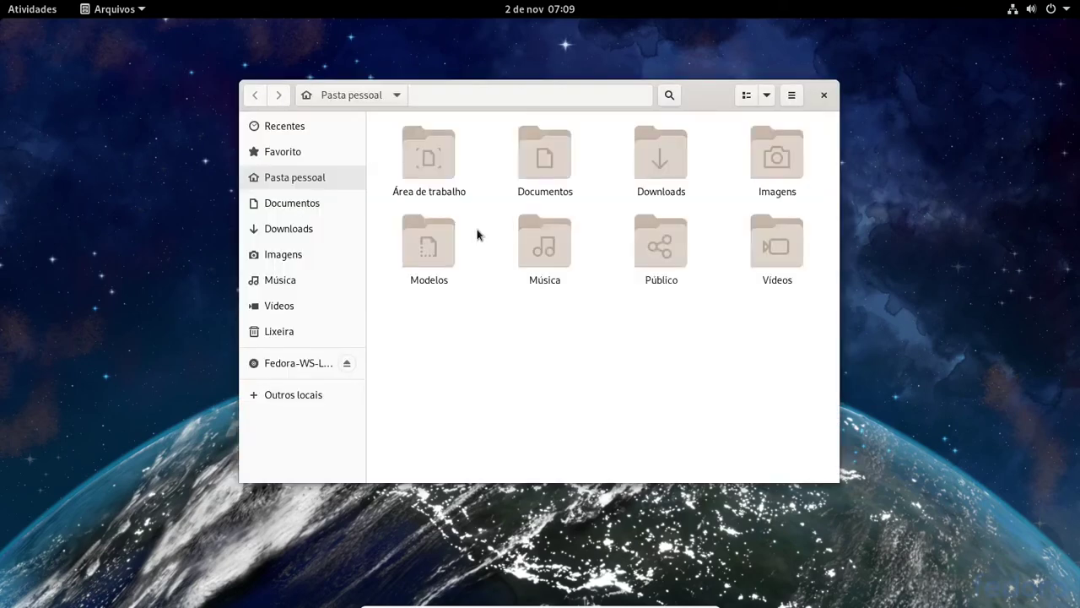
click(767, 97)
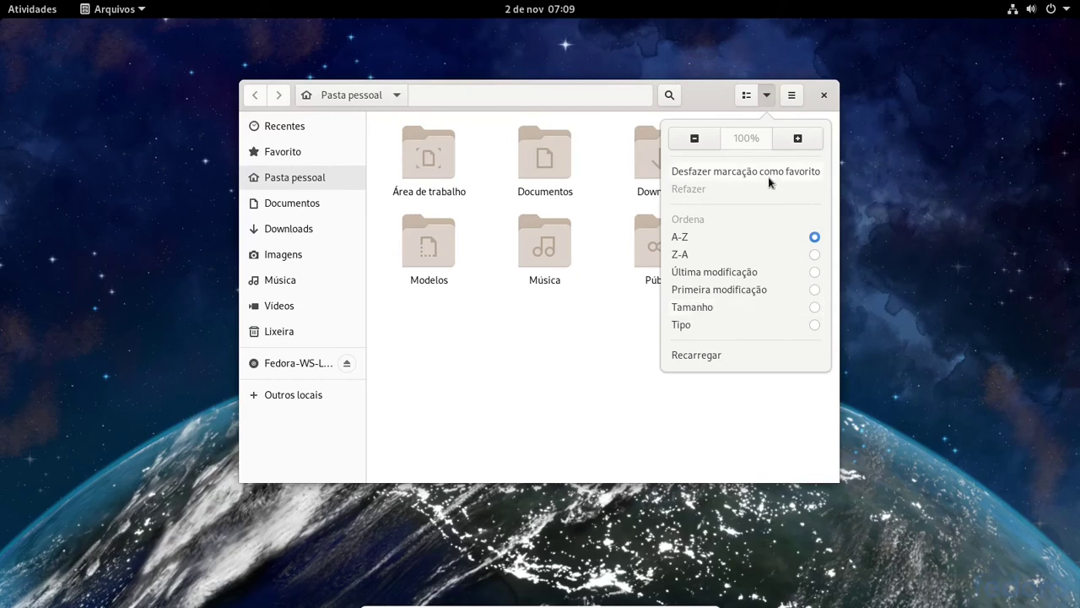
click(559, 366)
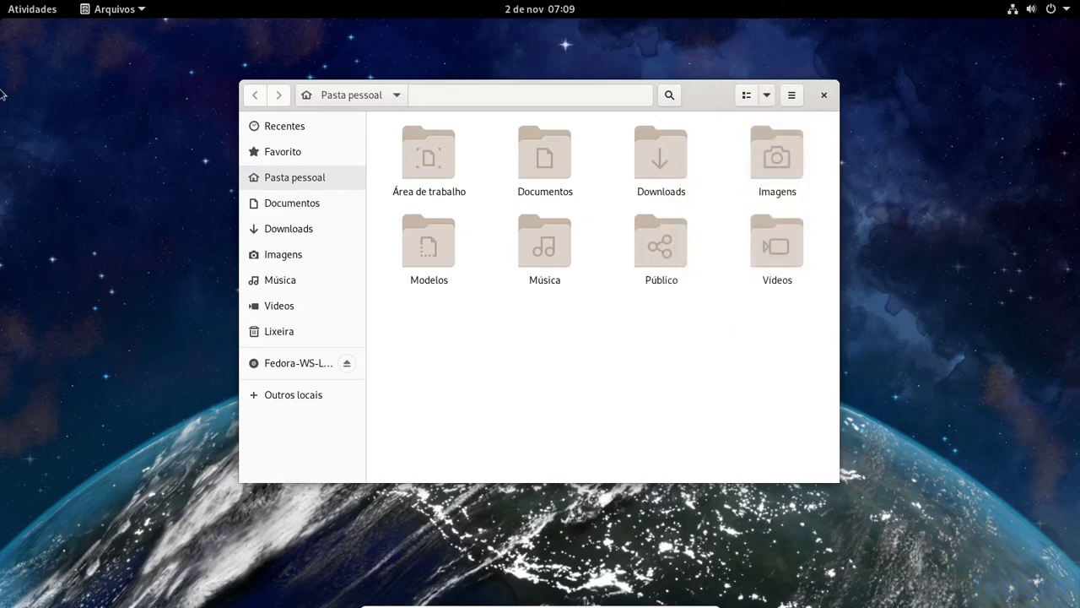
Launch Programas from the activities overview, accept its welcome dialog and return to its window from the overview of open windows.
click(31, 9)
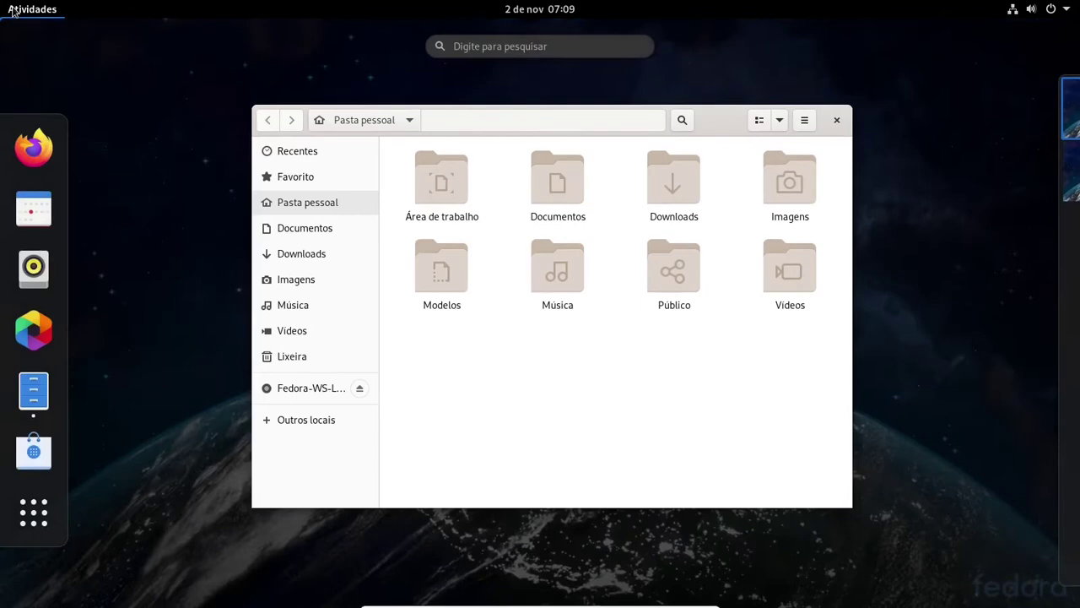
mouse_move(1004, 101)
click(34, 449)
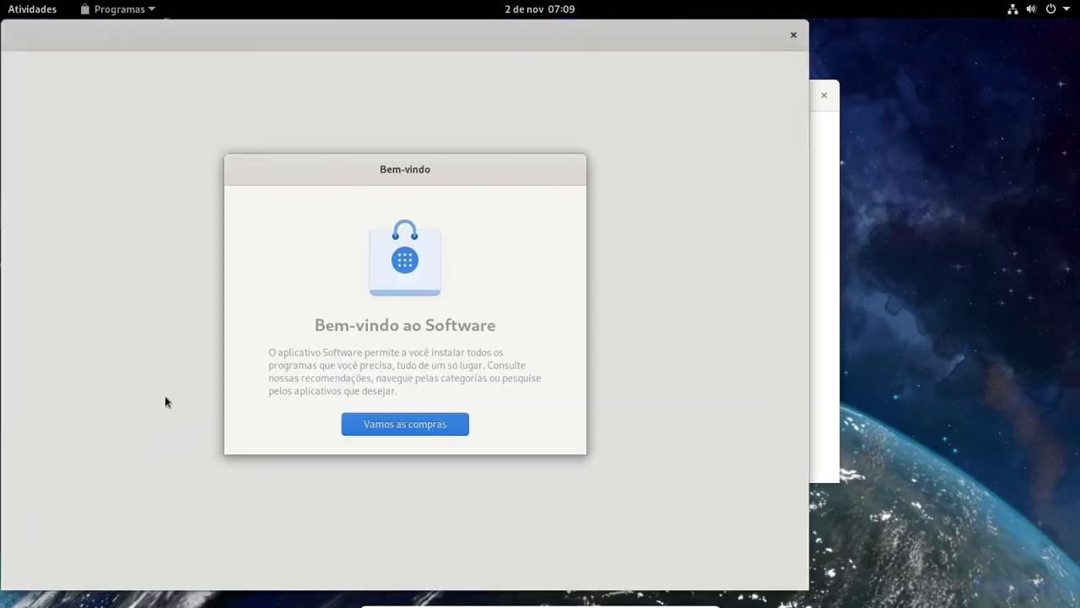
click(420, 417)
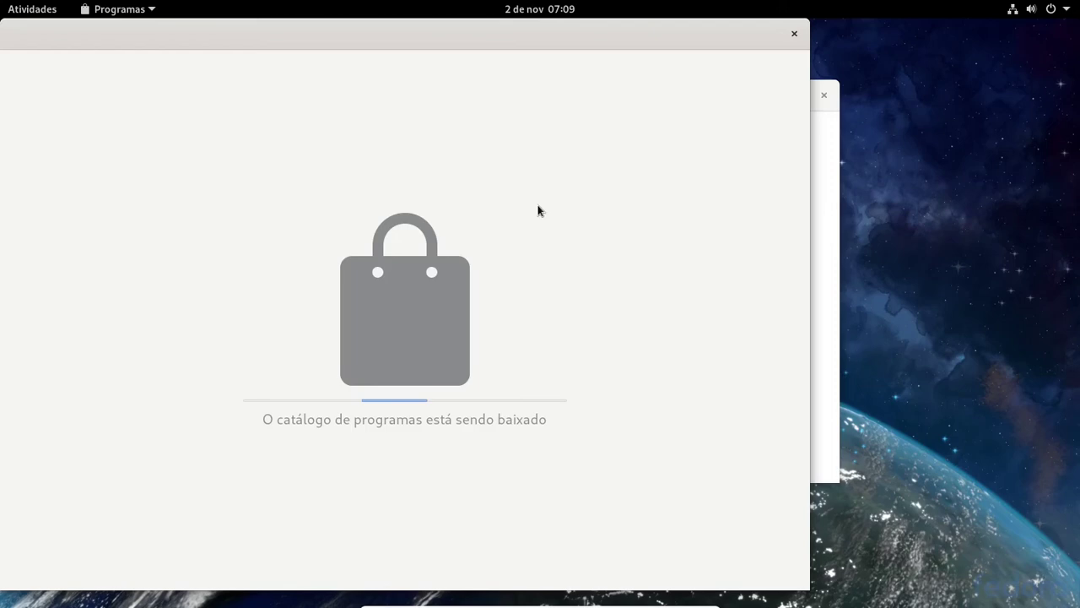
click(3, 10)
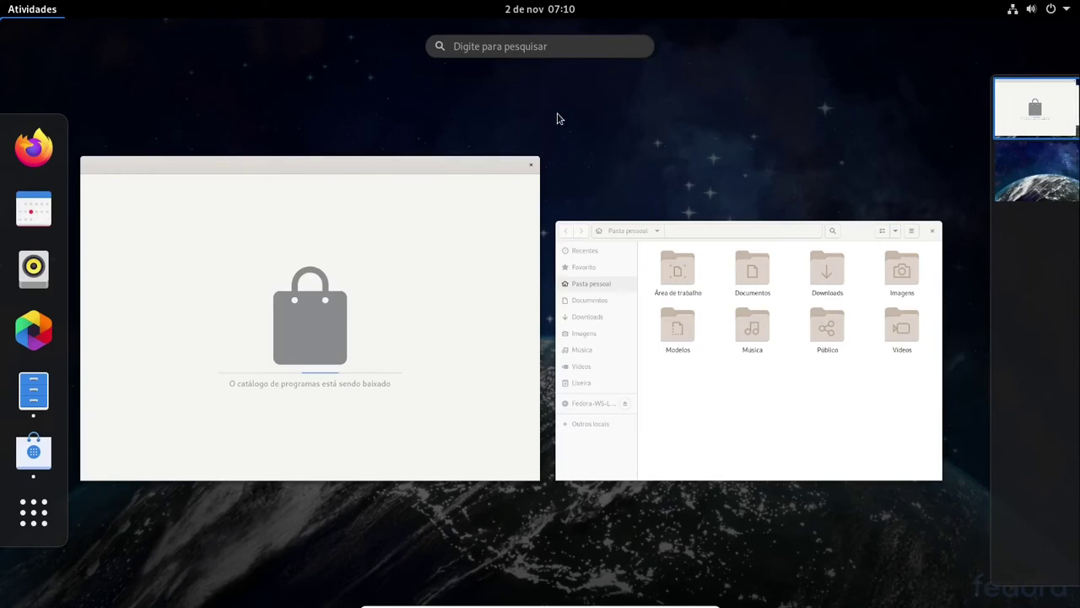
click(523, 253)
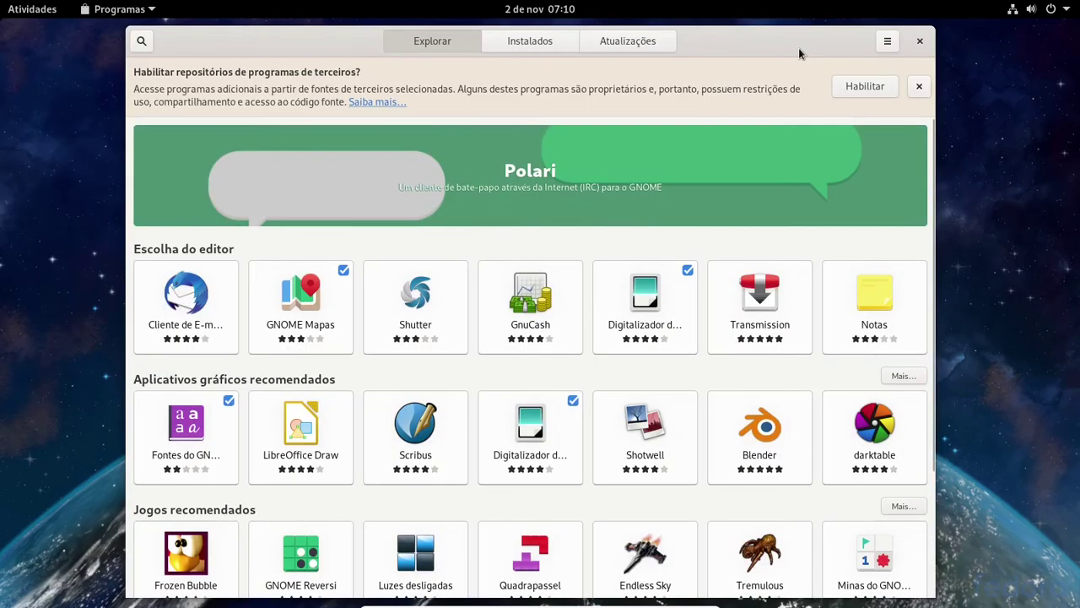
Enable the third-party software repositories in the maximized Programas window and search the catalogue for "gimp".
double_click(800, 54)
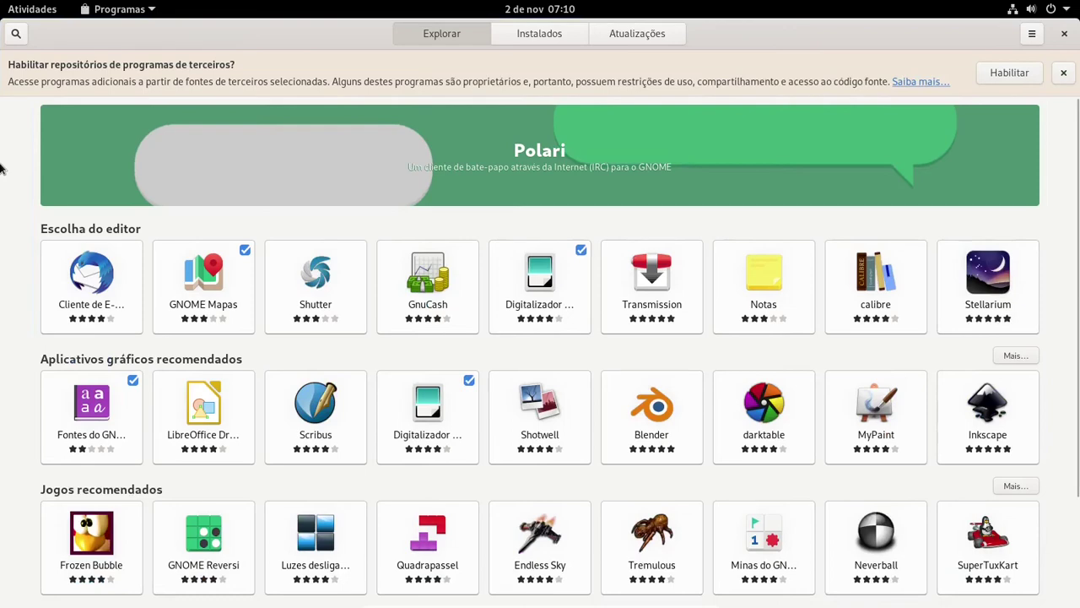
click(1003, 78)
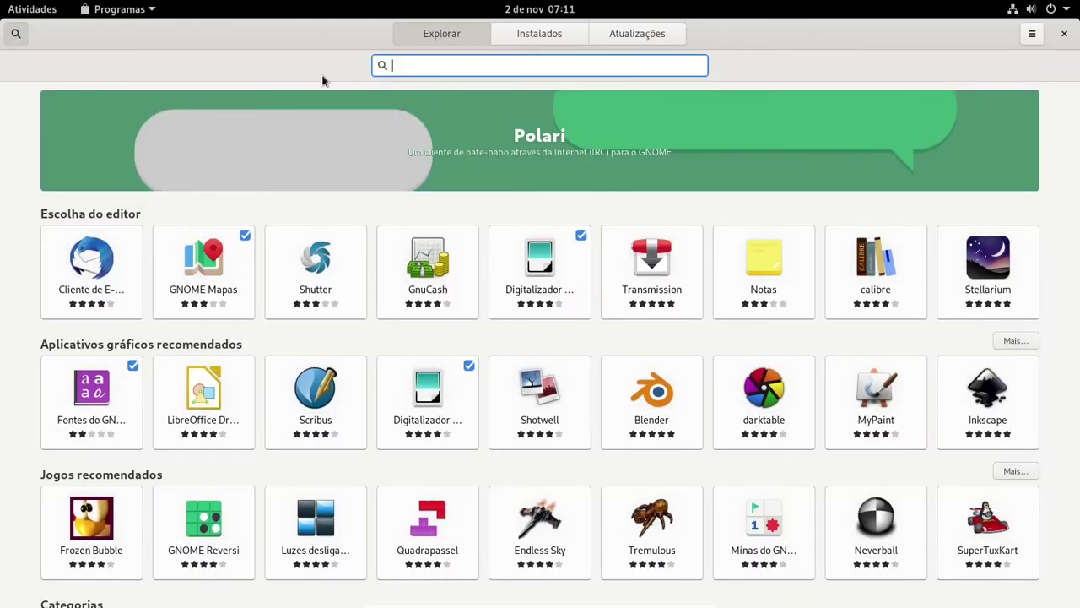
text(gimp)
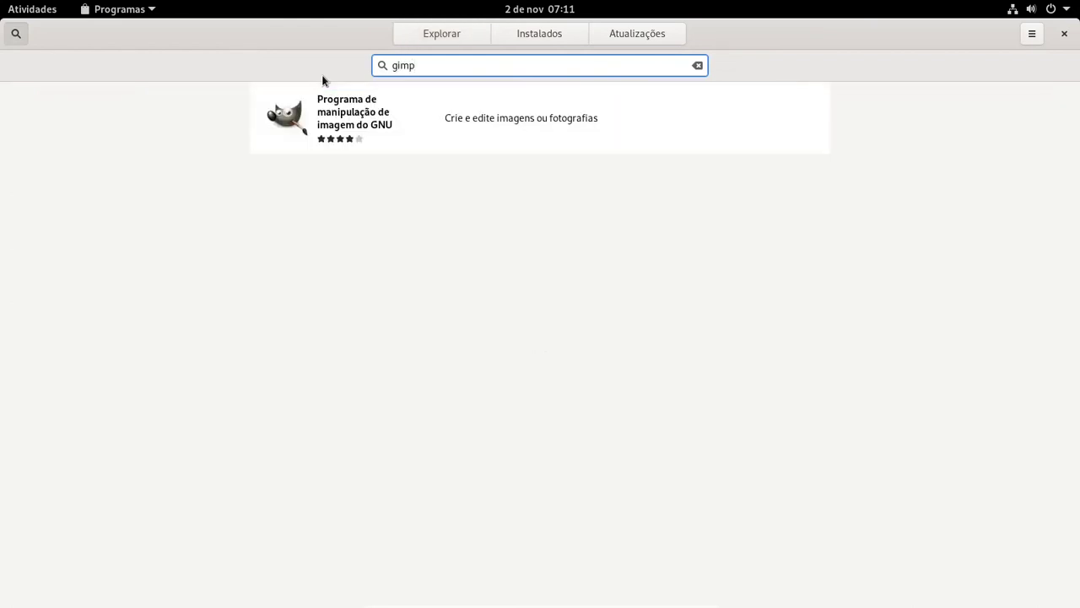
Open the GIMP entry from the search results, try to install it from the Fedora source, and dismiss the notification.
click(363, 119)
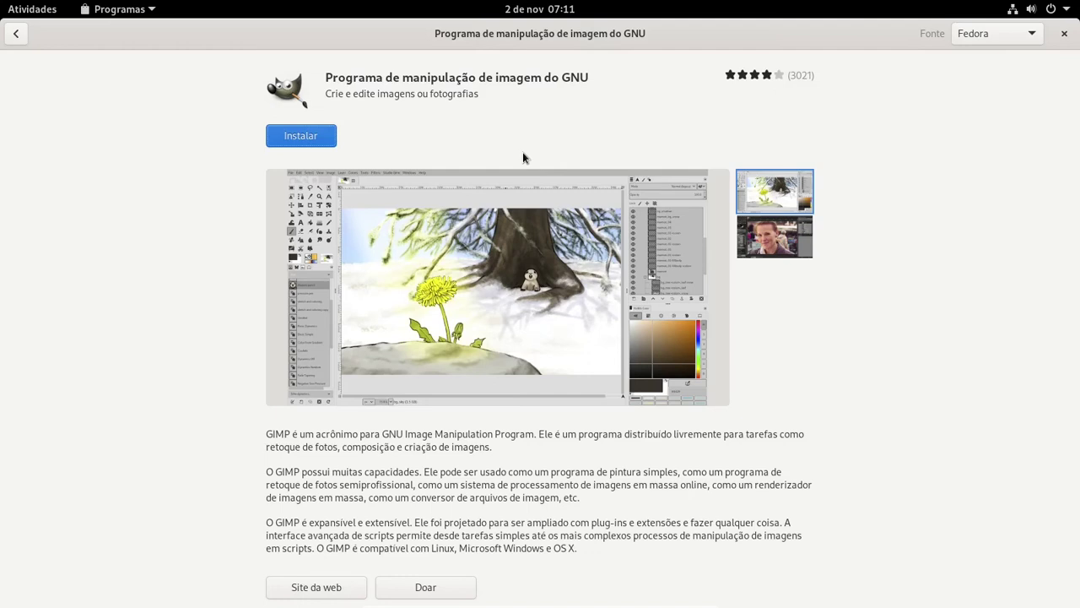
click(311, 144)
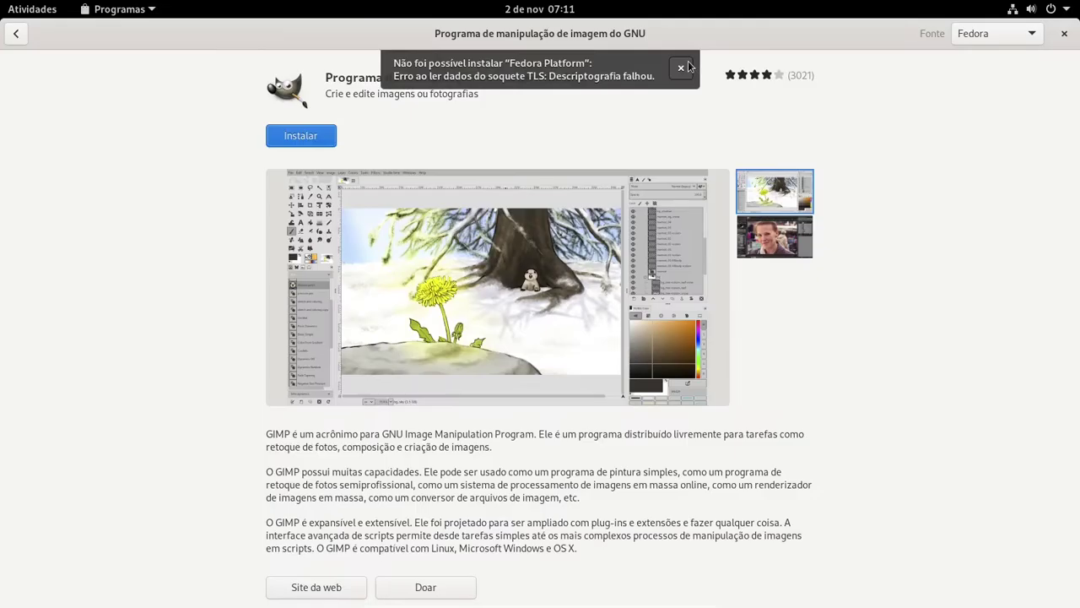
click(680, 67)
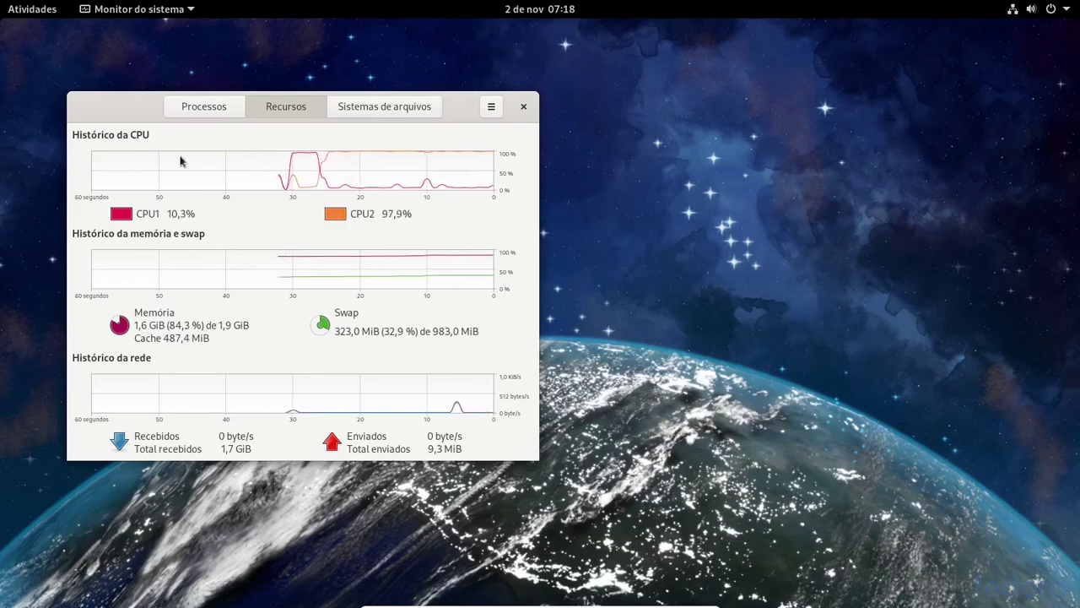
Open Programas from the activities overview to view its Explorar page, and close its window again.
click(17, 11)
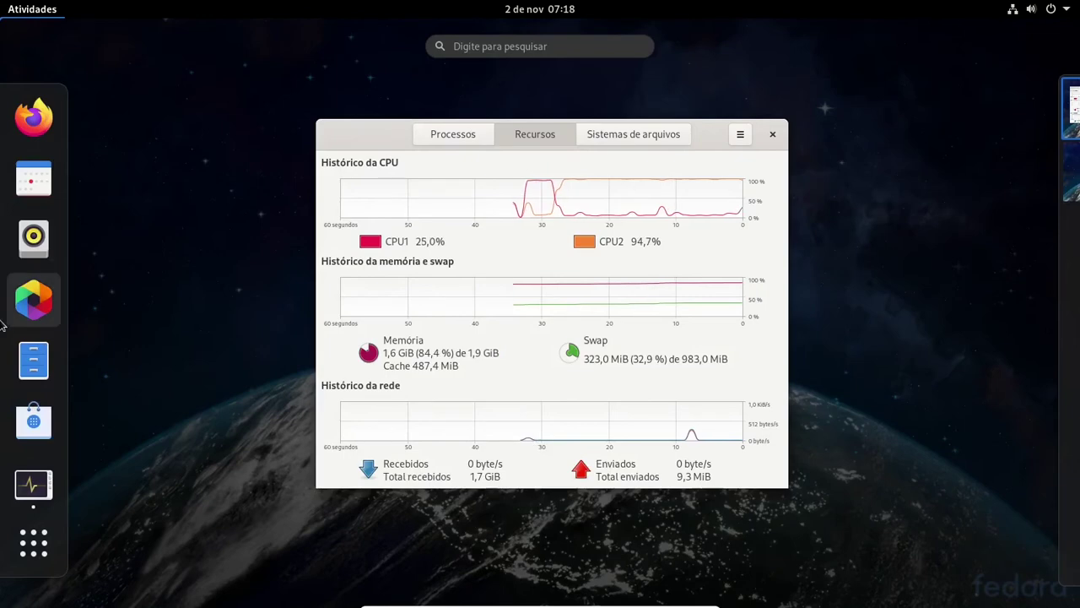
click(34, 420)
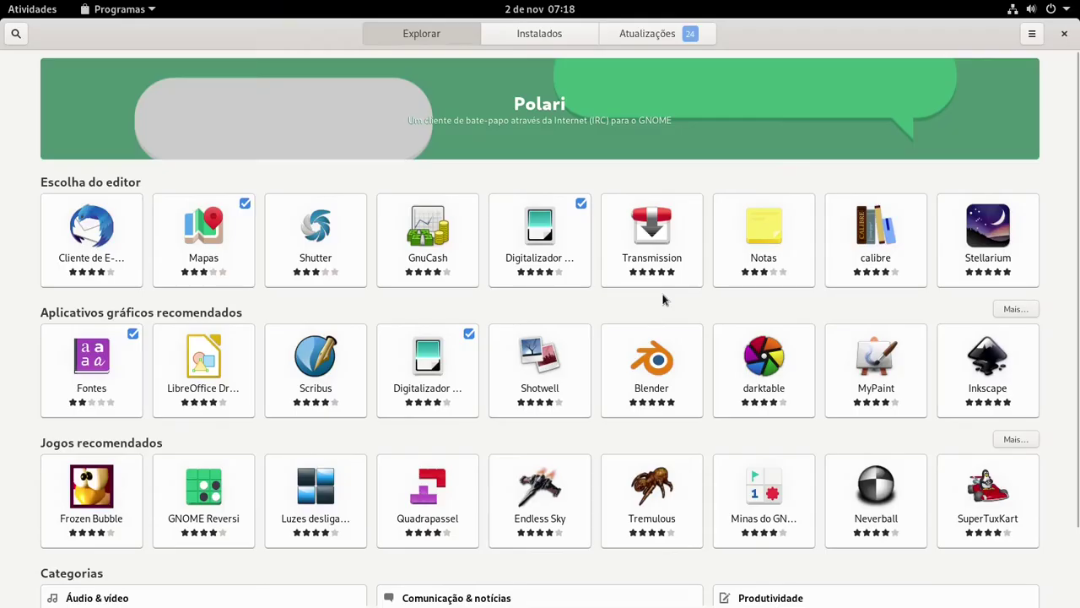
click(1061, 31)
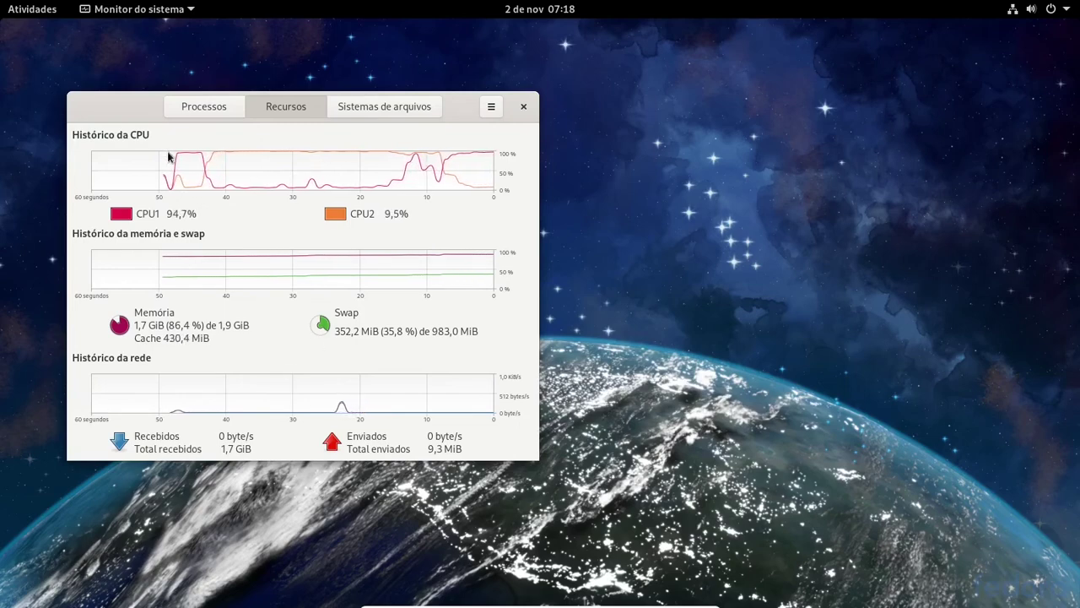
Move the Monitor do sistema window to the middle of the desktop.
drag(125, 100, 351, 110)
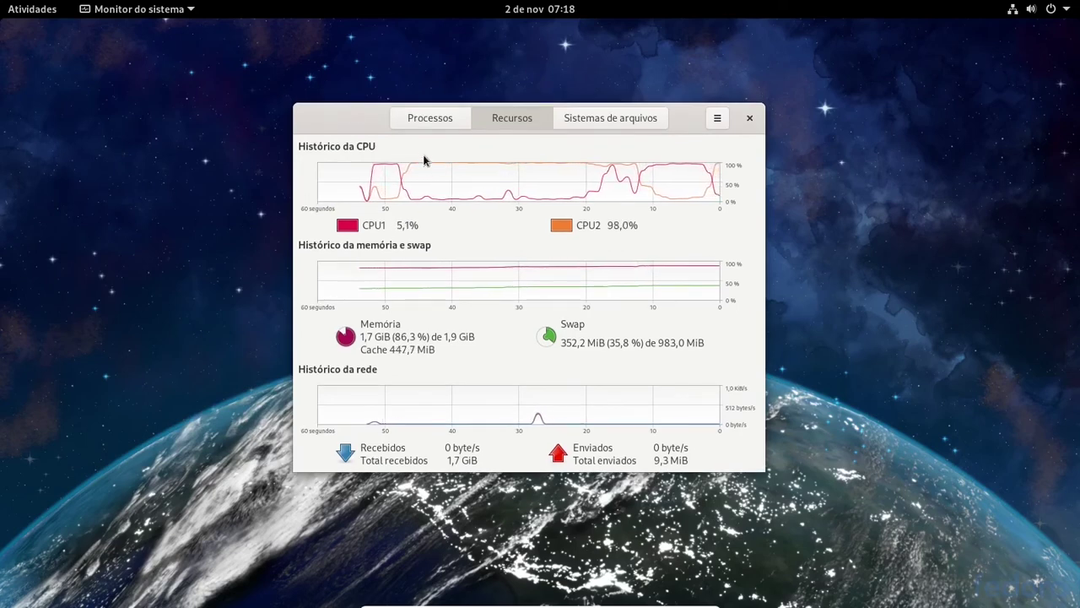
drag(374, 131, 354, 121)
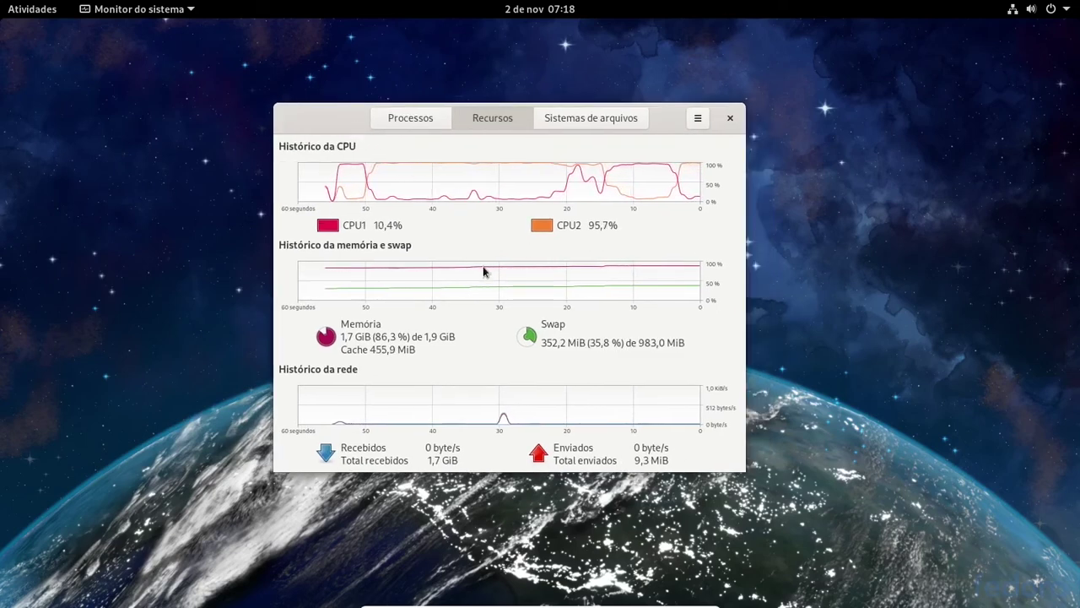